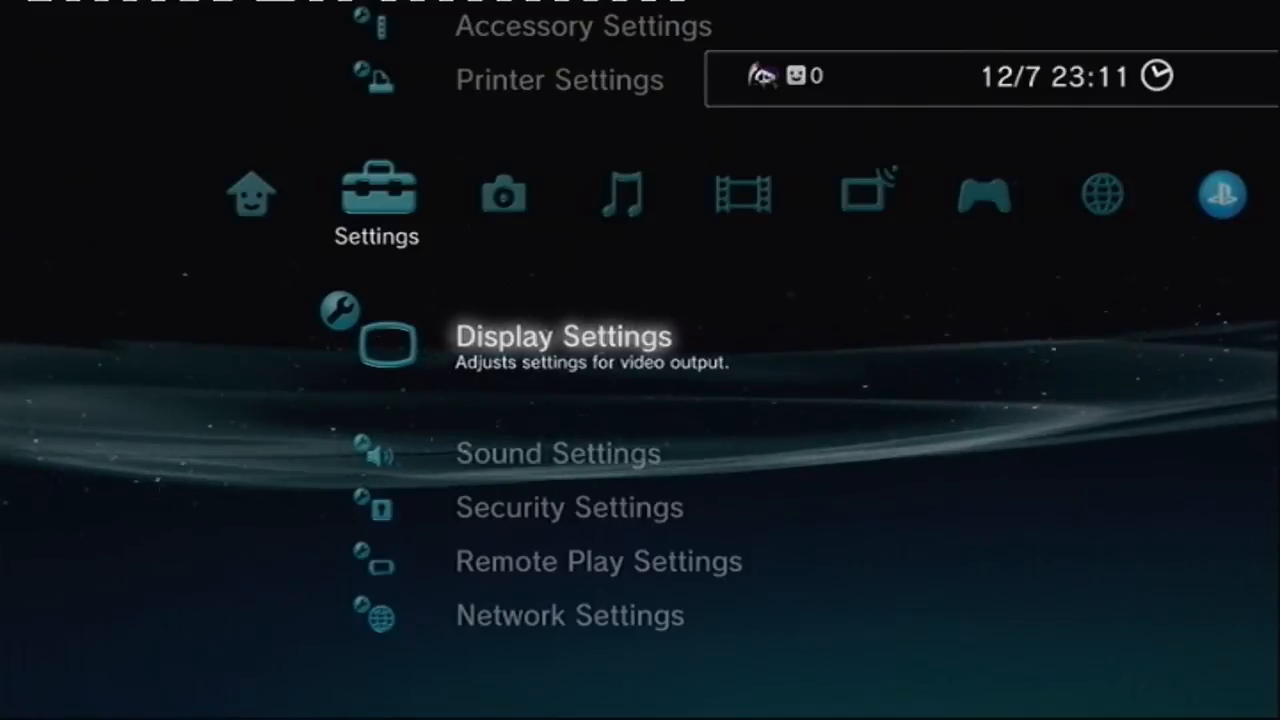
# Step: Set the PS3 video output connector to AV MULTI / SCART with the Y Pb/Cb Pr/Cr signal type
pyautogui.press('Return')
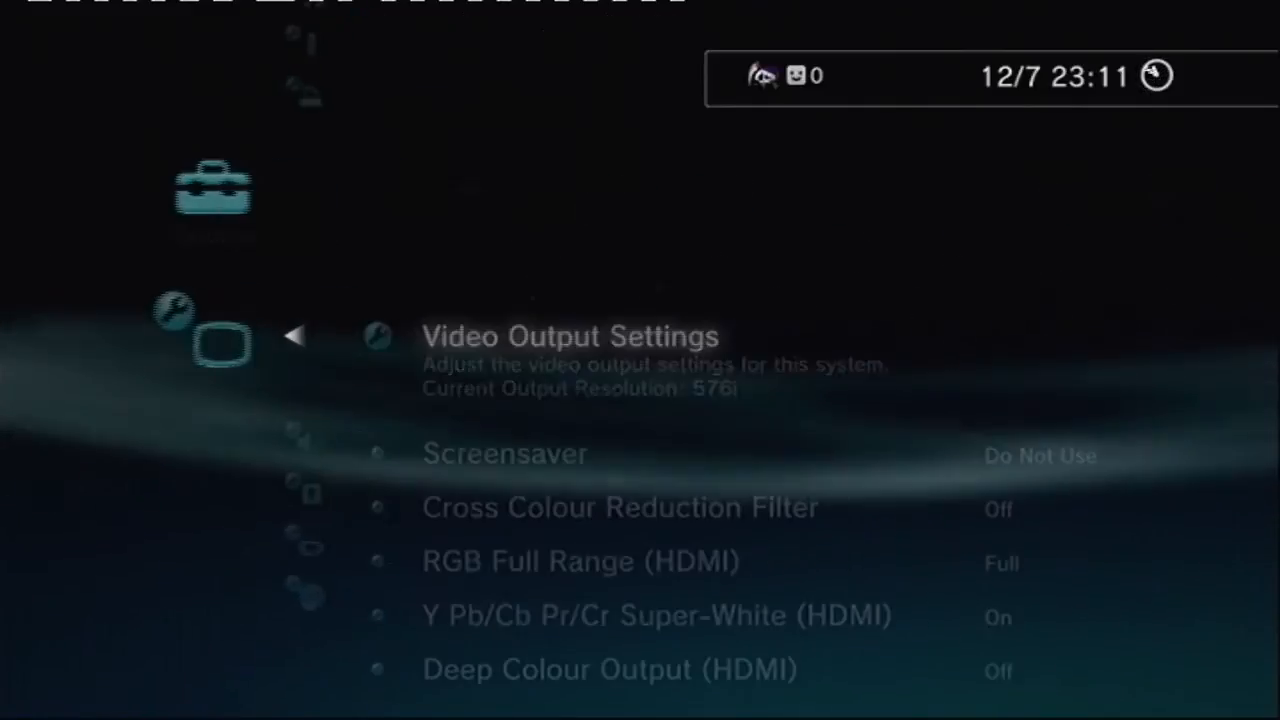
pyautogui.press('Return')
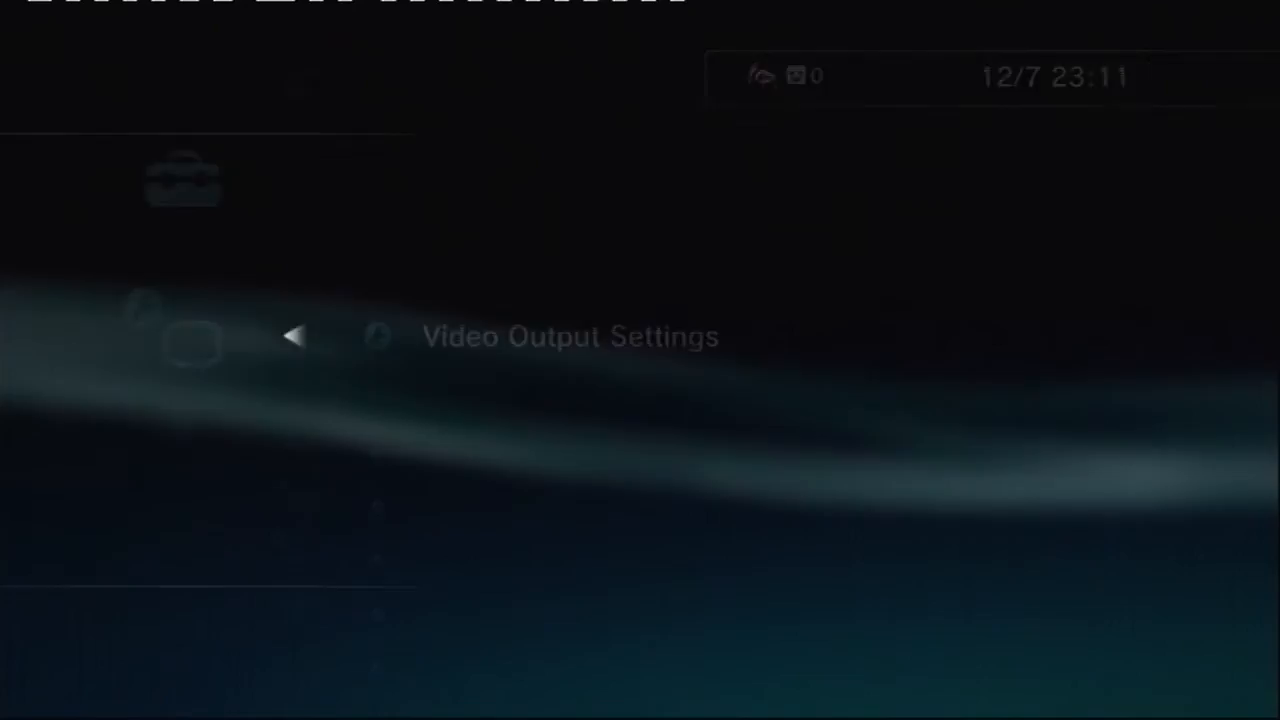
pyautogui.press('Up')
pyautogui.press('Up')
pyautogui.press('Up')
pyautogui.press('Down')
pyautogui.press('Down')
pyautogui.press('Down')
pyautogui.press('Up')
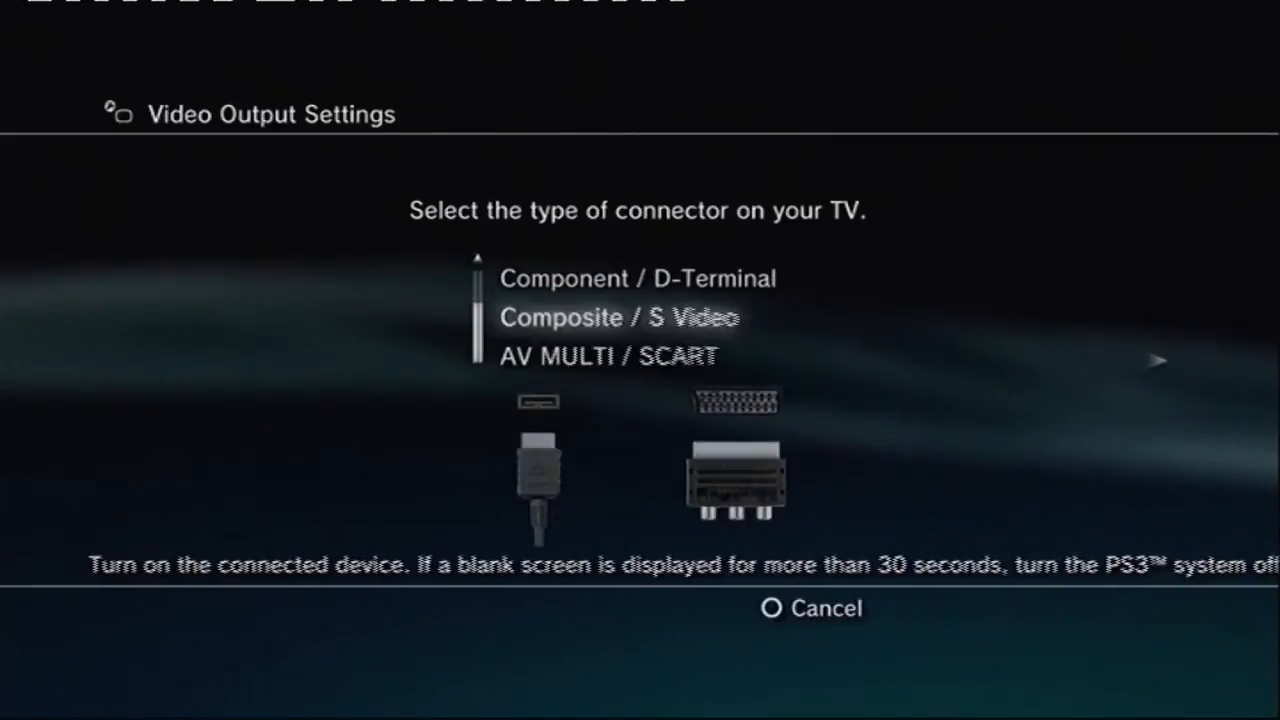
pyautogui.press('Down')
pyautogui.press('Return')
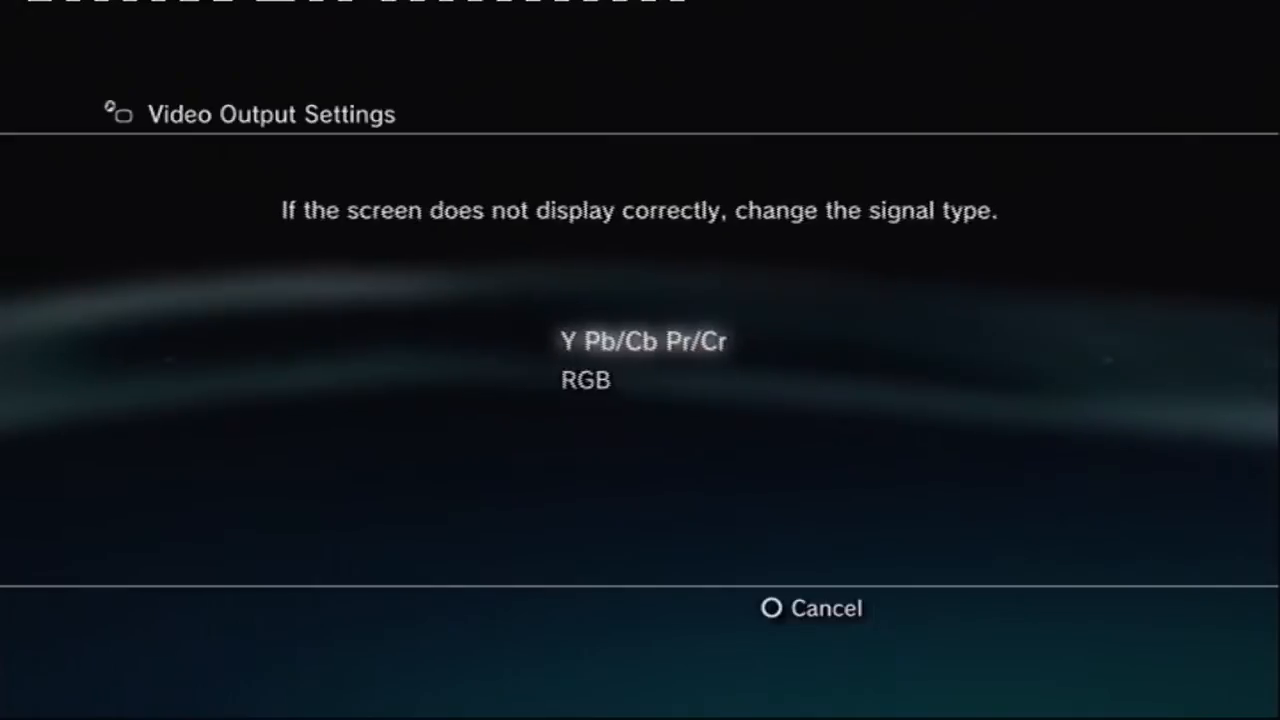
pyautogui.press('Return')
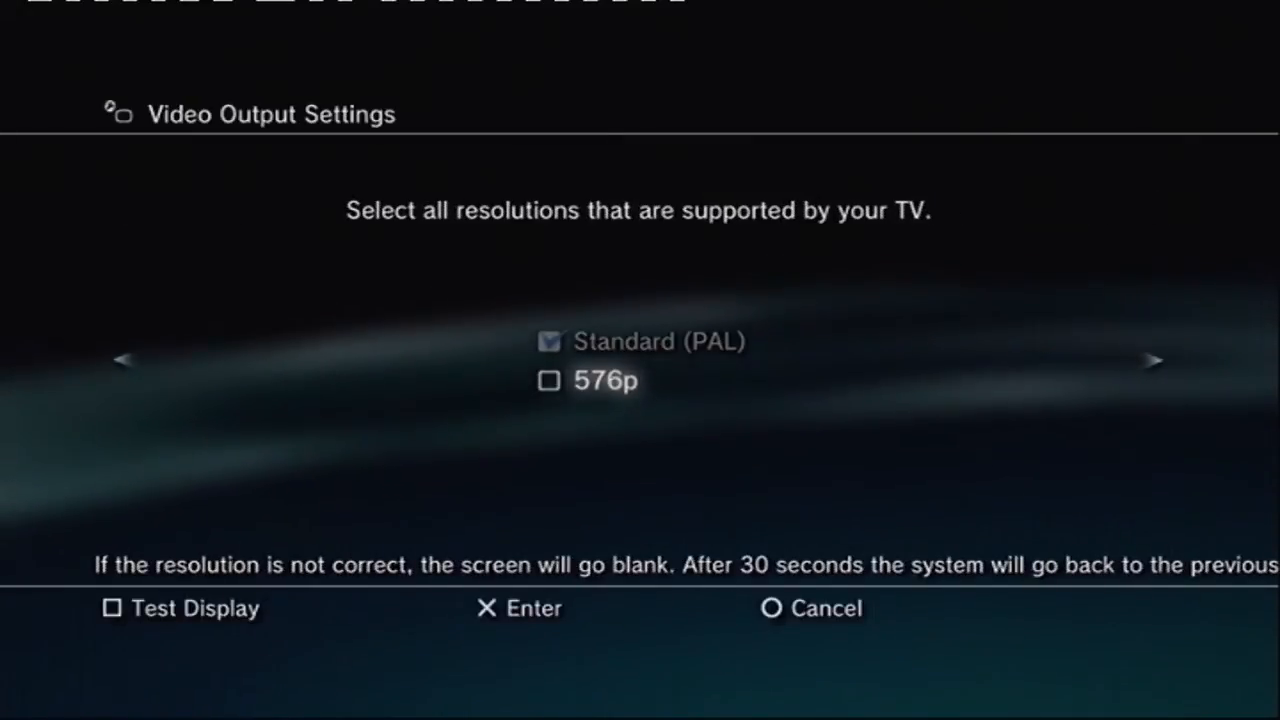
# Step: Accept Standard (PAL) as the supported resolution without 576p and save the video output settings
pyautogui.press('Return')
pyautogui.press('Return')
# Step: Set the audio output connector to Audio Input Connector / SCART / AV MULTI and save the audio settings
pyautogui.press('Return')
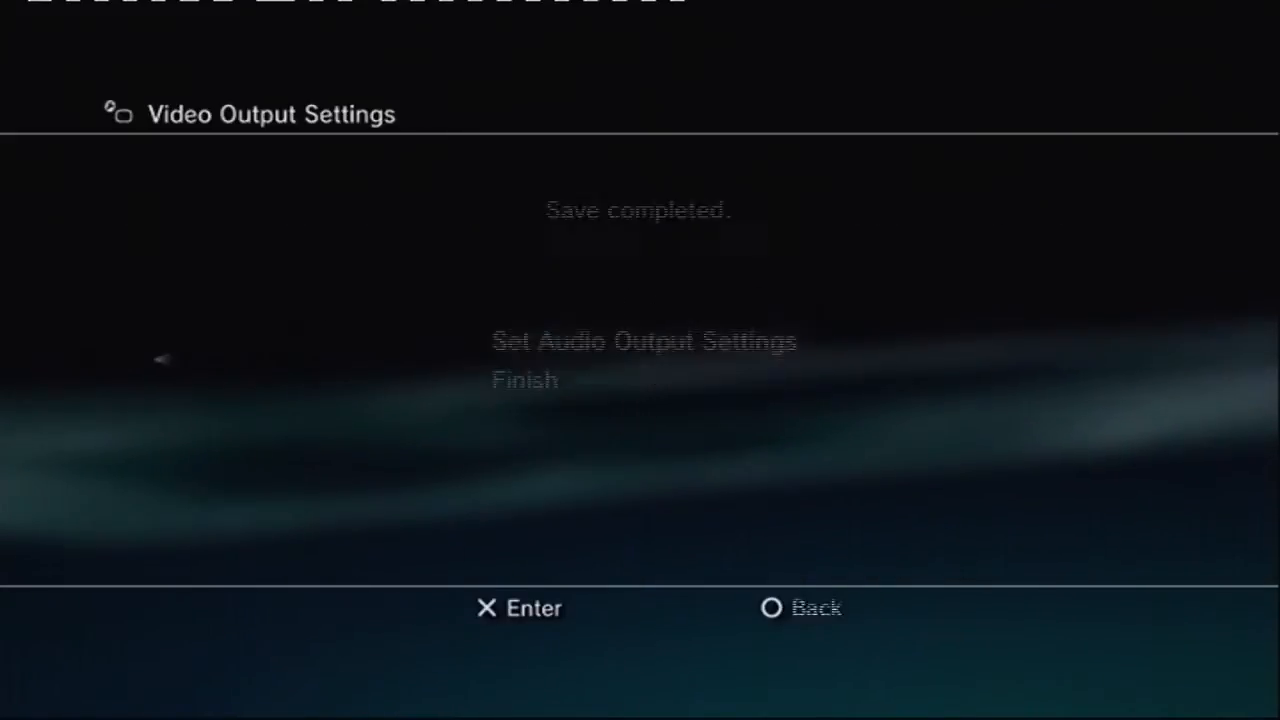
pyautogui.press('Return')
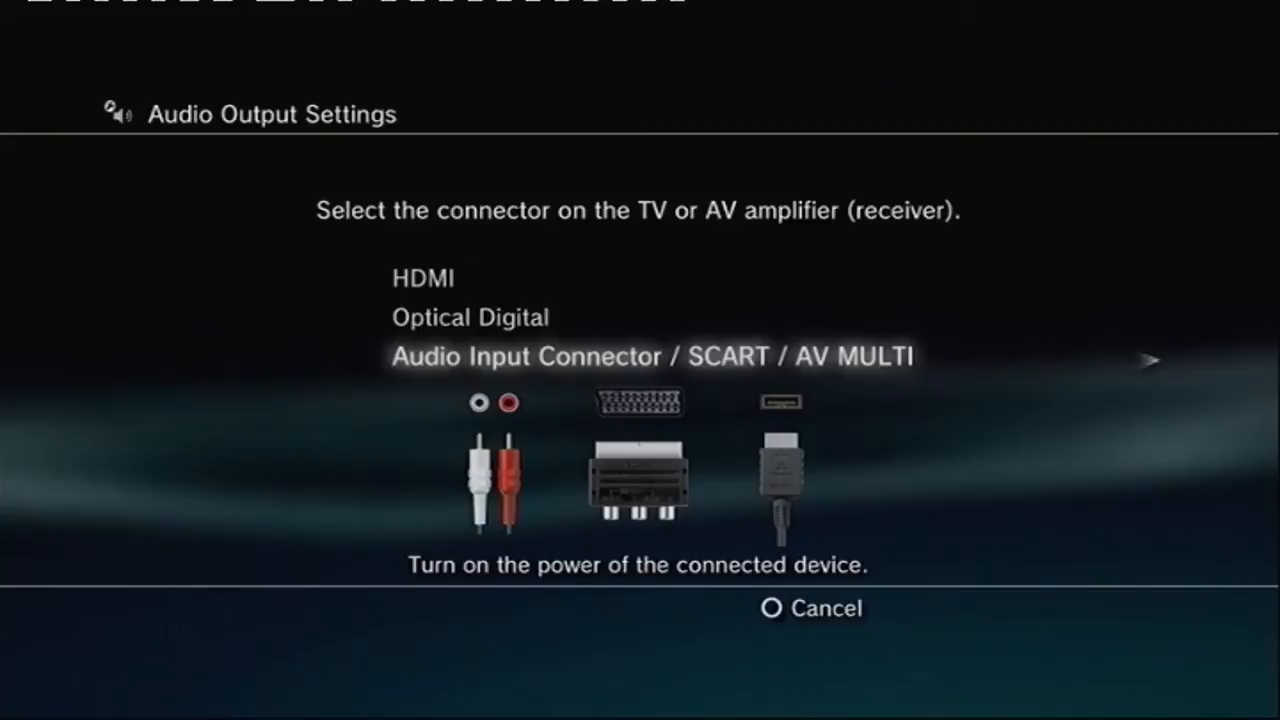
pyautogui.press('Up')
pyautogui.press('Up')
pyautogui.press('Down')
pyautogui.press('Down')
# Step: Turn on the Cross Colour Reduction Filter in the display settings
pyautogui.press('Return')
pyautogui.press('Return')
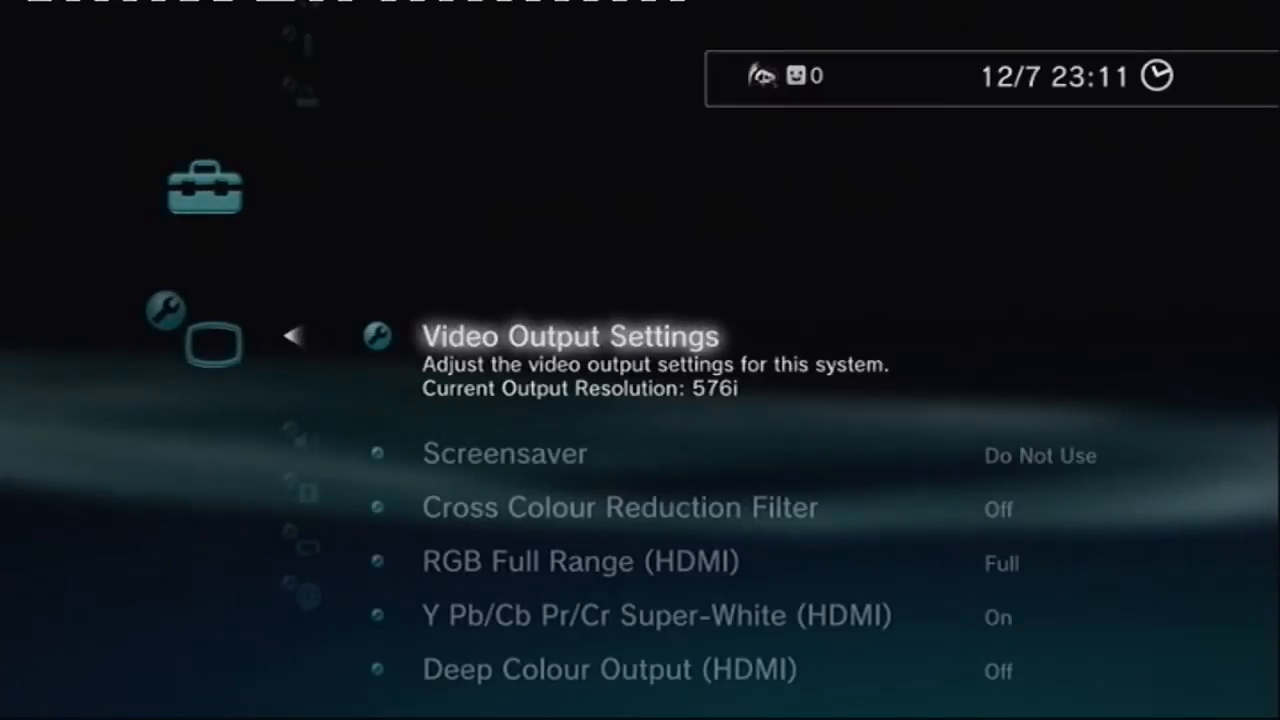
pyautogui.press('Down')
pyautogui.press('Down')
# Step: Switch the Cross Colour Reduction Filter back off
pyautogui.press('Return')
pyautogui.press('Down')
pyautogui.press('Return')
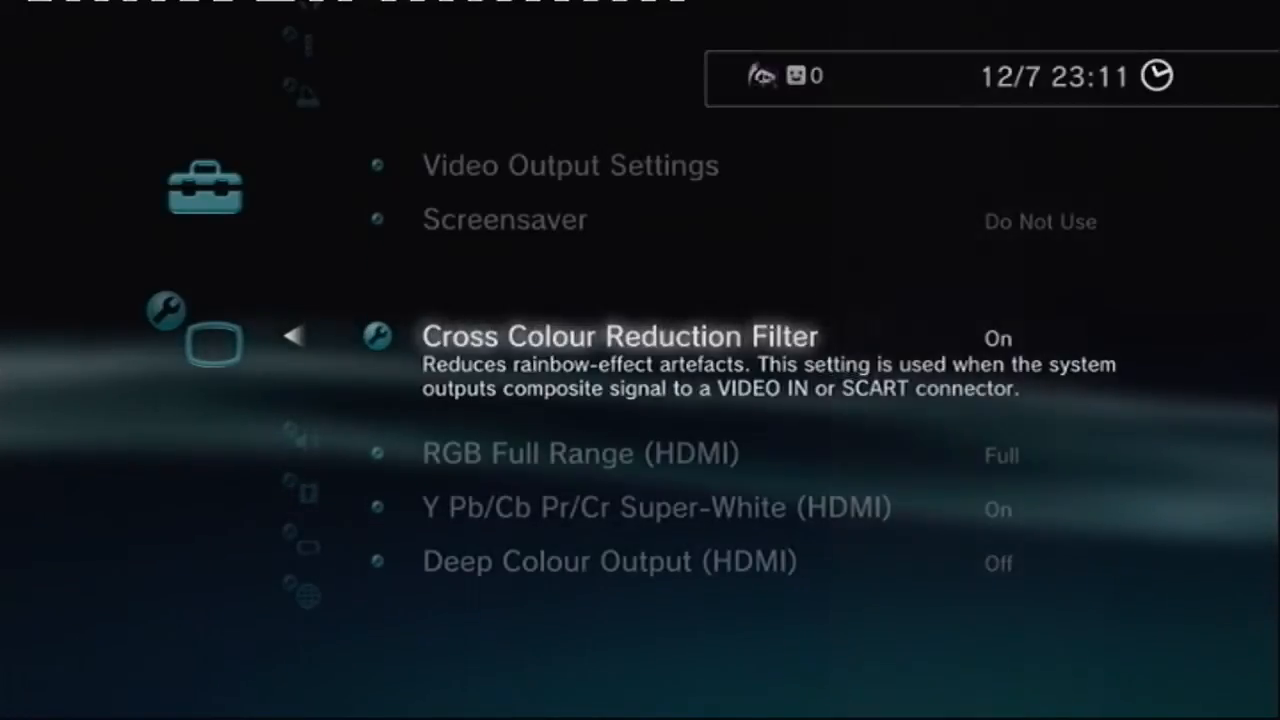
pyautogui.press('Return')
pyautogui.press('Up')
pyautogui.press('Return')
# Step: Look through the remaining display settings, including the HDMI colour options, and leave the display settings
pyautogui.press('Down')
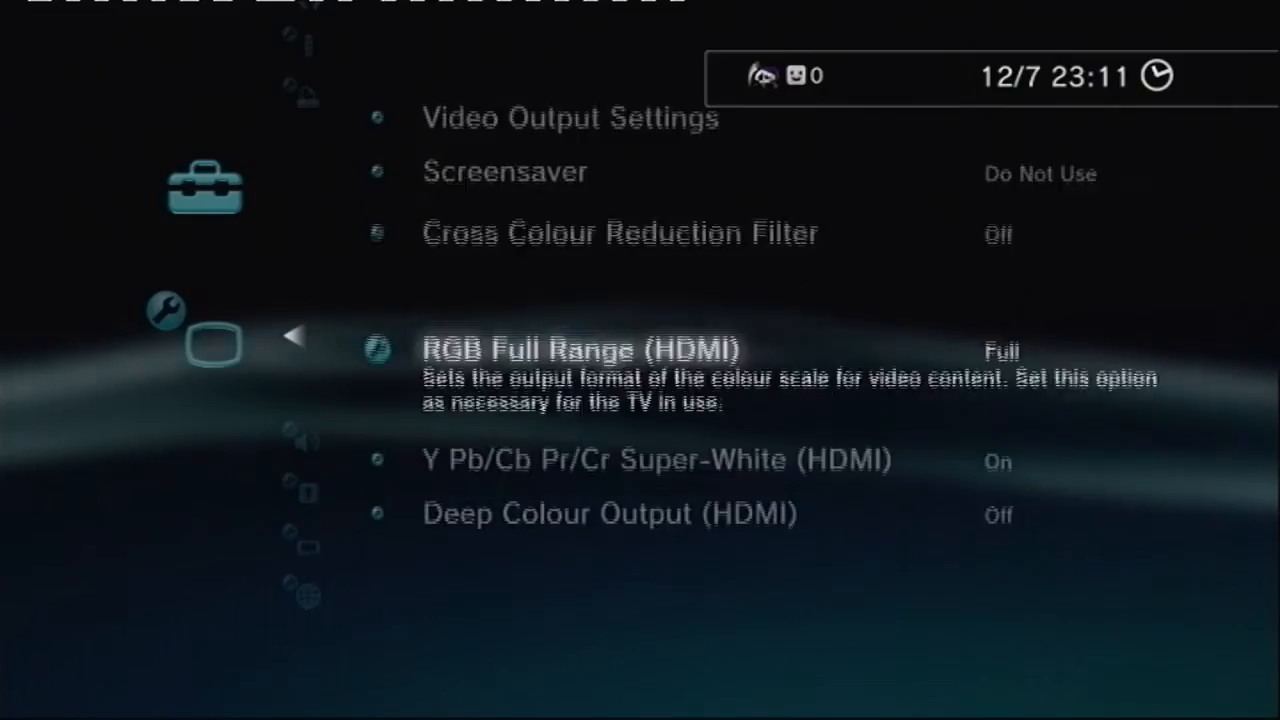
pyautogui.press('Down')
pyautogui.press('Down')
pyautogui.press('Up')
pyautogui.press('Up')
pyautogui.press('Up')
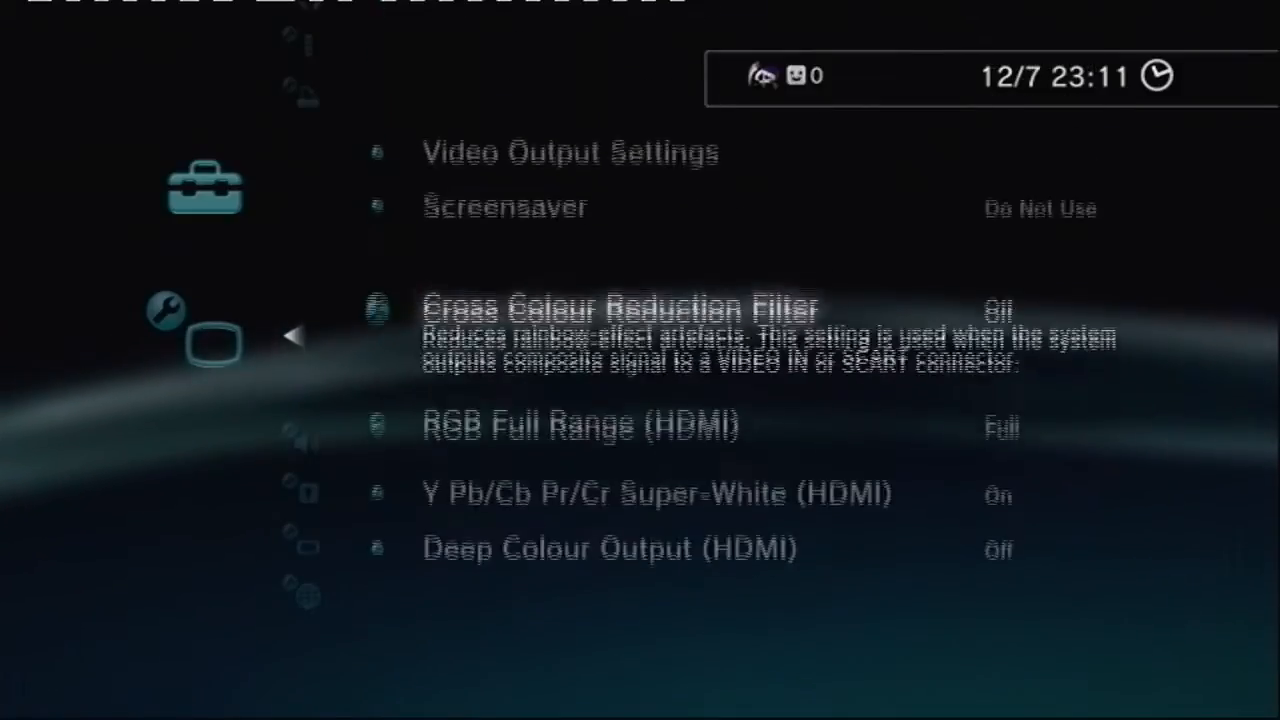
pyautogui.press('Up')
pyautogui.press('Up')
pyautogui.press('Escape')
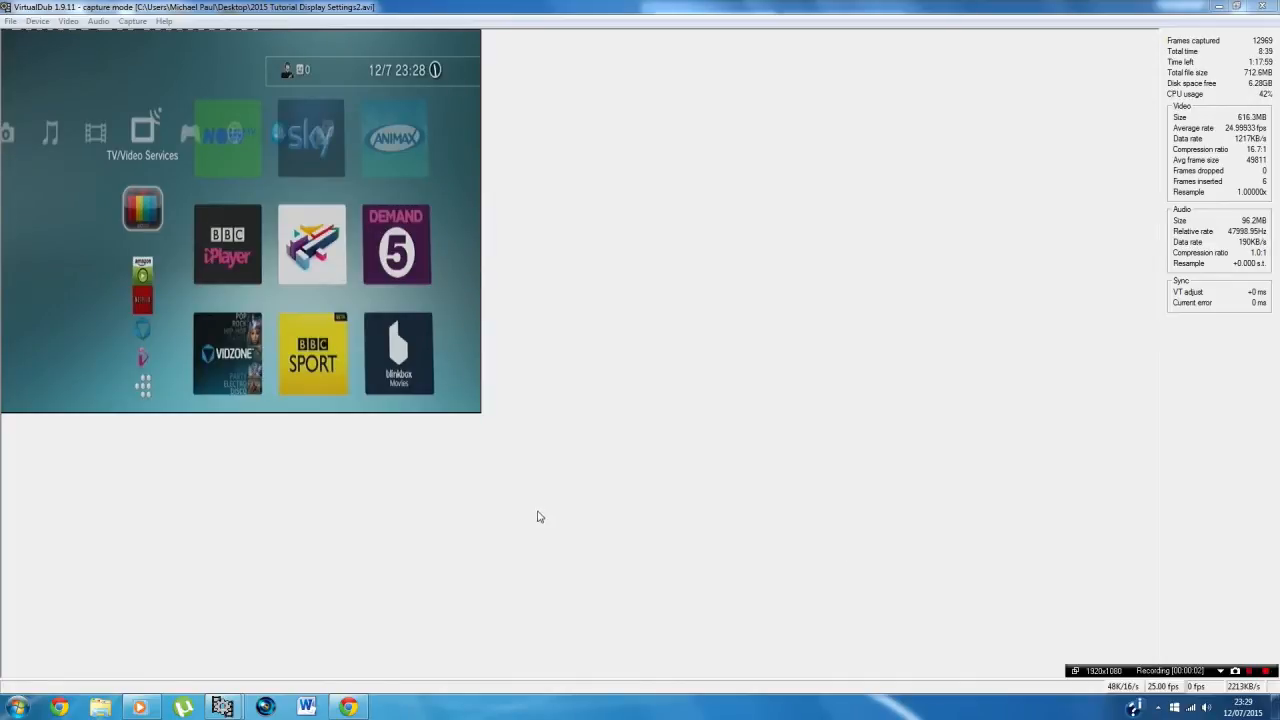
# Step: In VirtualDub on the PC, exit the current capture session and start AVI capture mode afresh
pyautogui.click(9, 21)
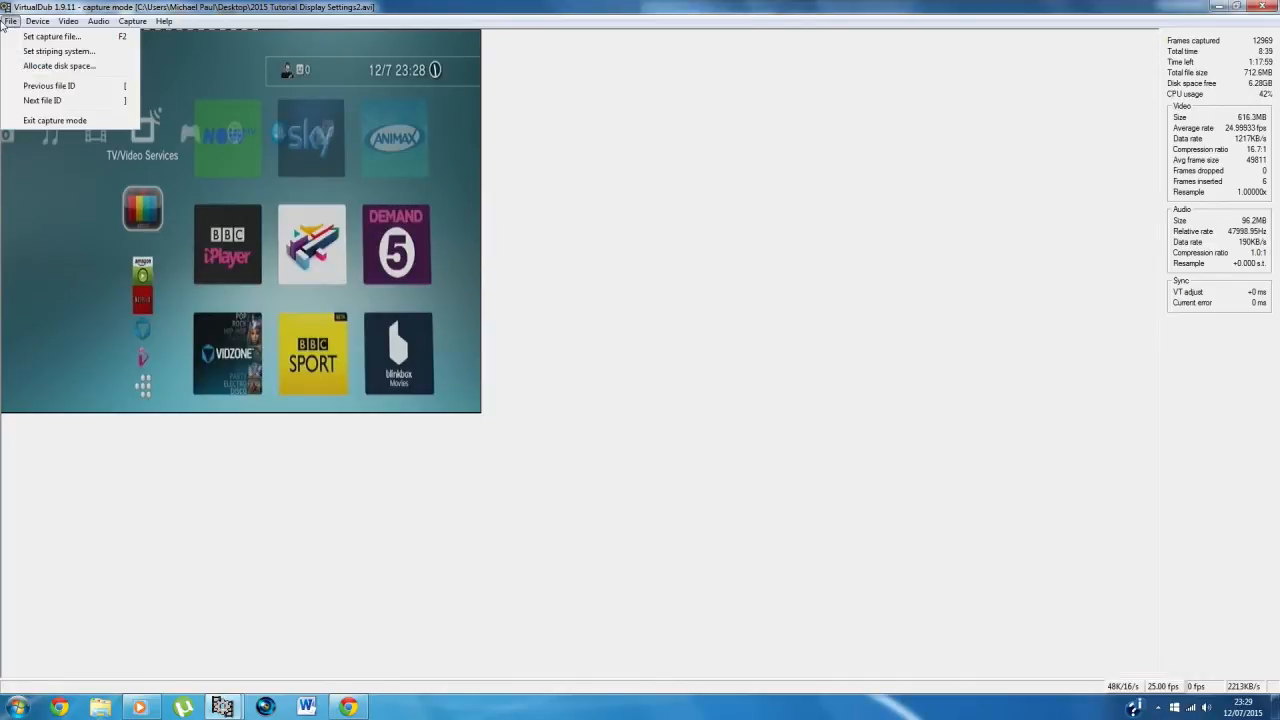
pyautogui.click(50, 120)
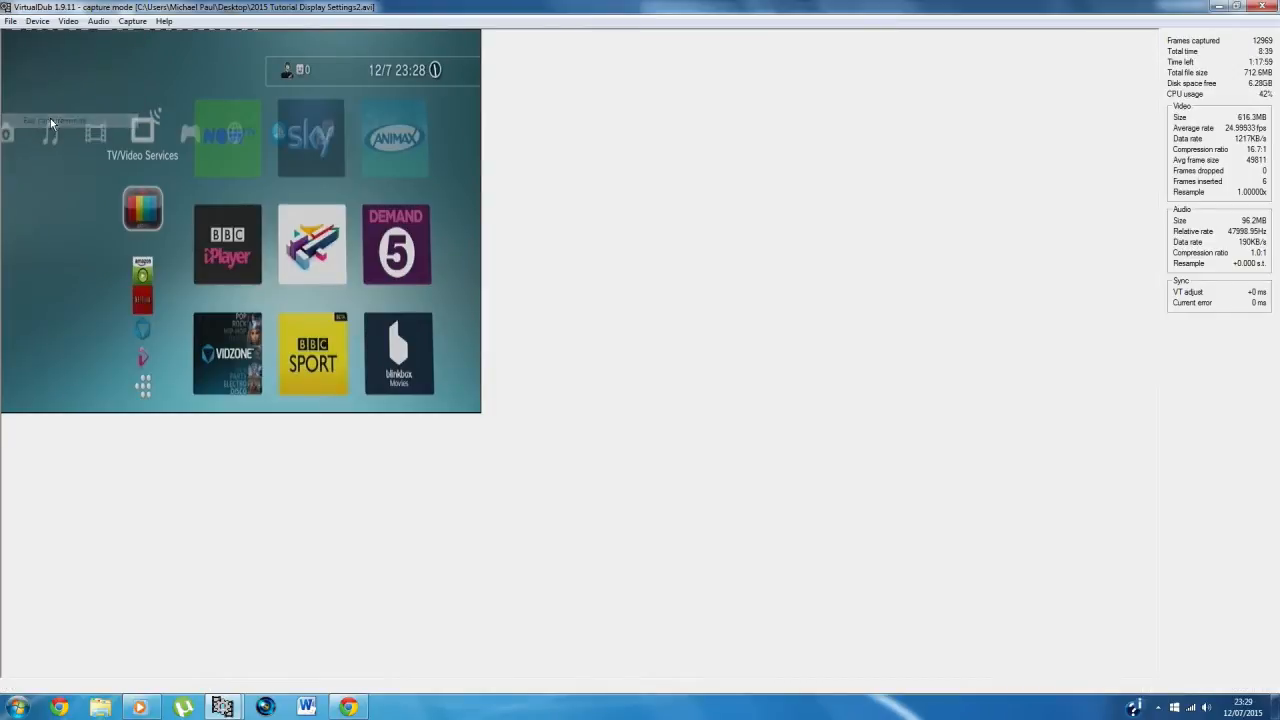
pyautogui.click(12, 22)
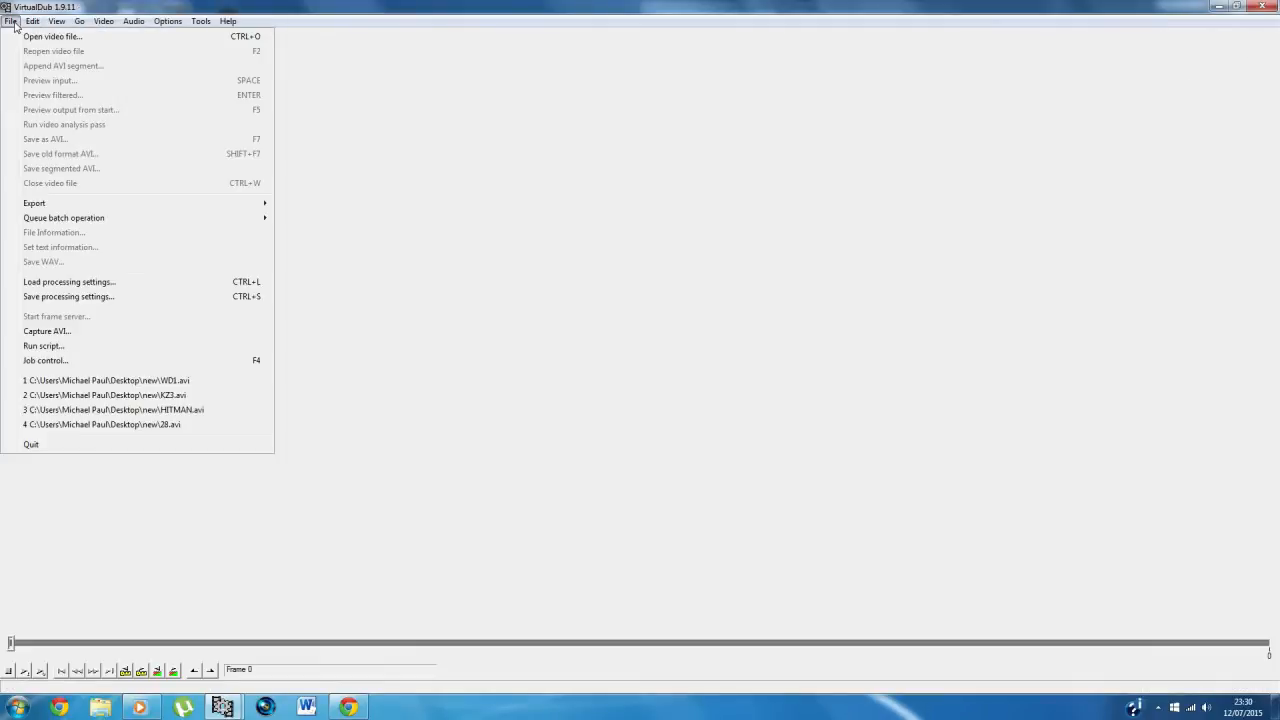
pyautogui.click(88, 337)
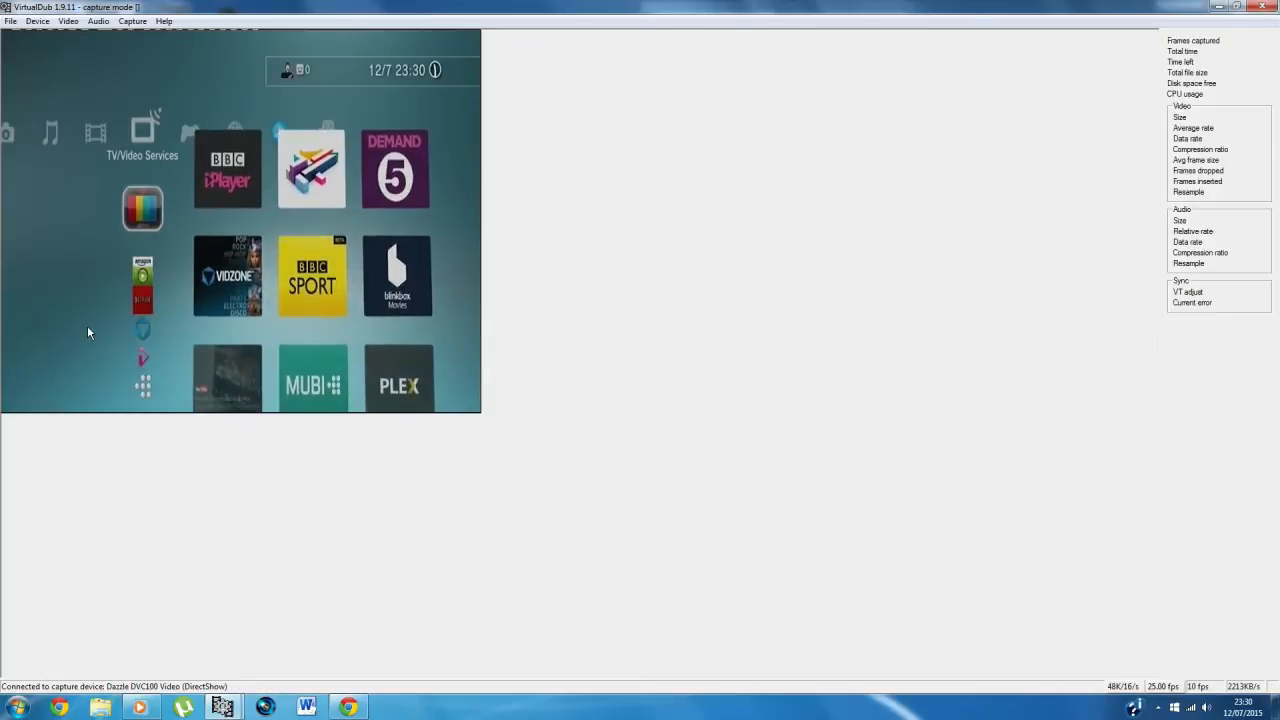
# Step: Choose Dazzle DVC100 Video (DirectShow) as the capture device and set the video display mode to Preview
pyautogui.click(40, 21)
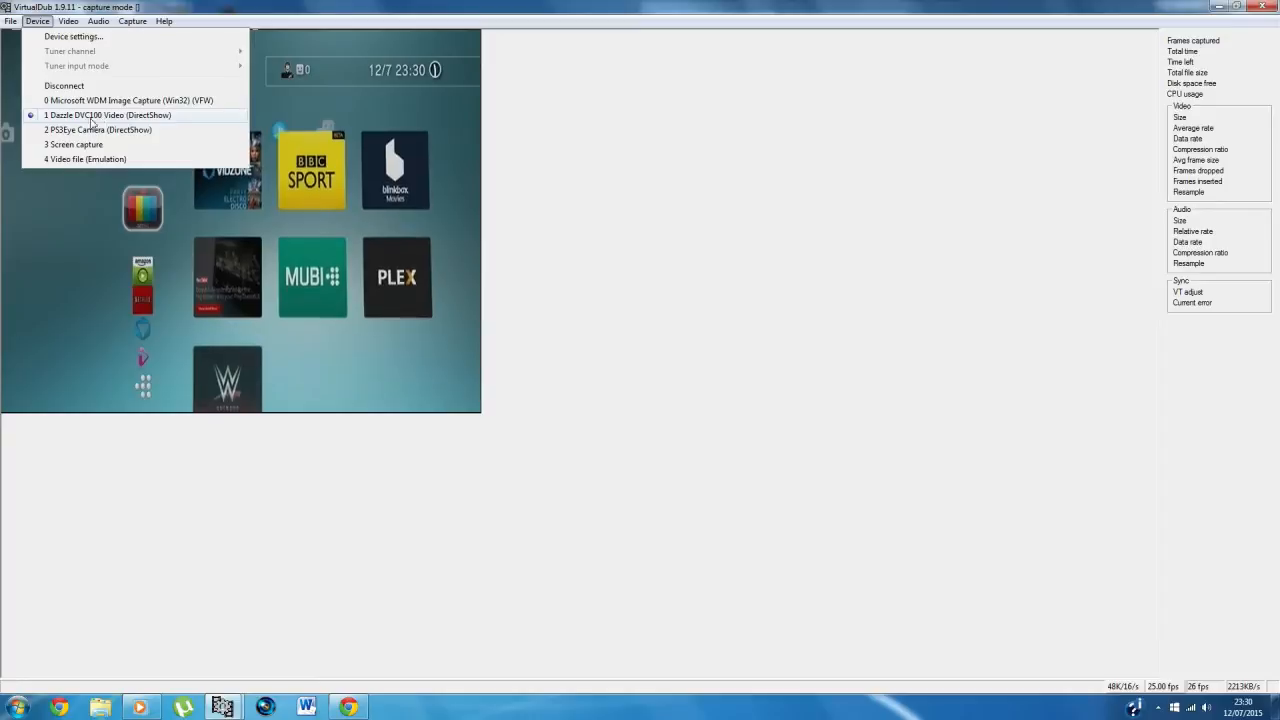
pyautogui.click(96, 117)
pyautogui.click(72, 21)
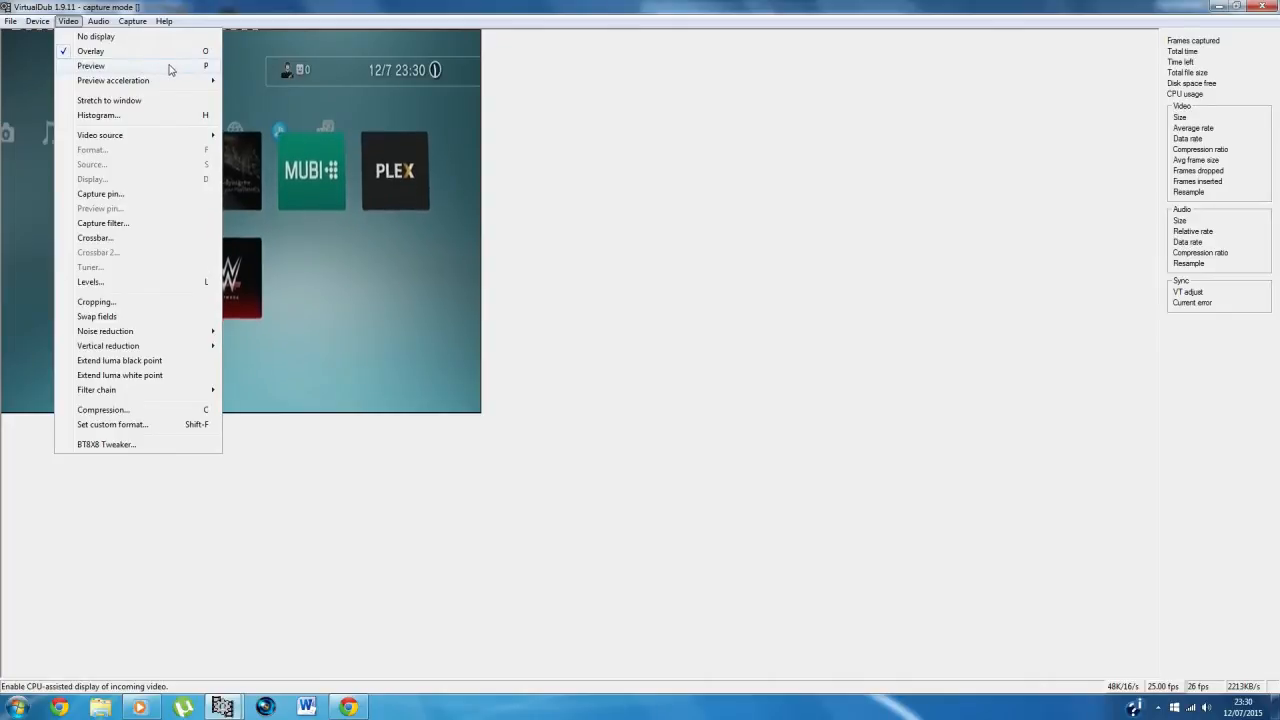
pyautogui.click(171, 69)
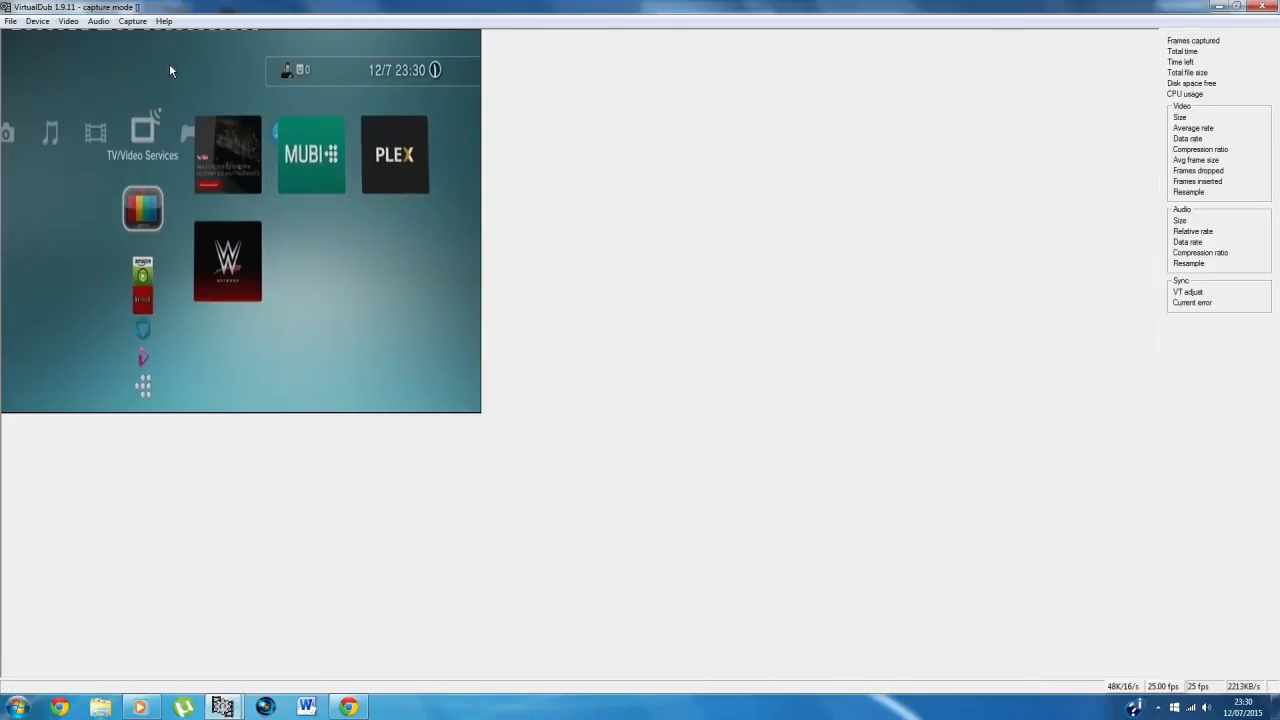
# Step: Examine the video source choices and the capture pin's colour space and output size options, leaving the properties without saving
pyautogui.click(79, 24)
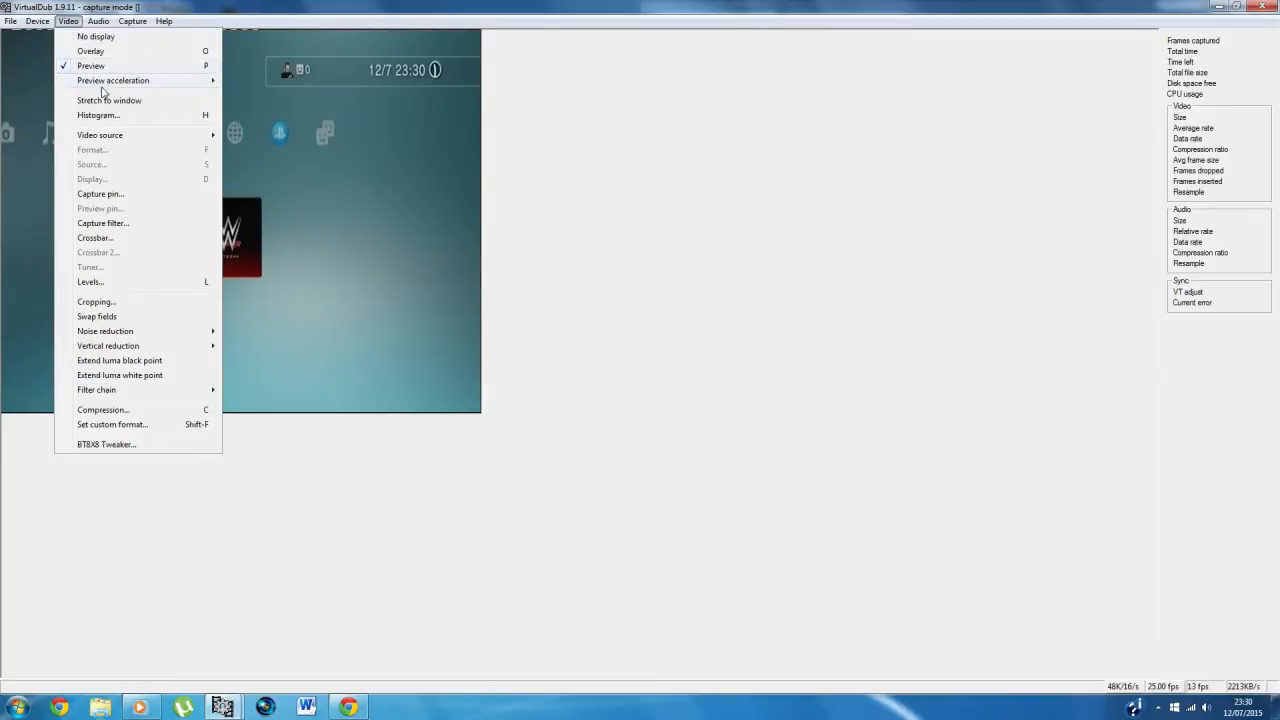
pyautogui.moveTo(157, 135)
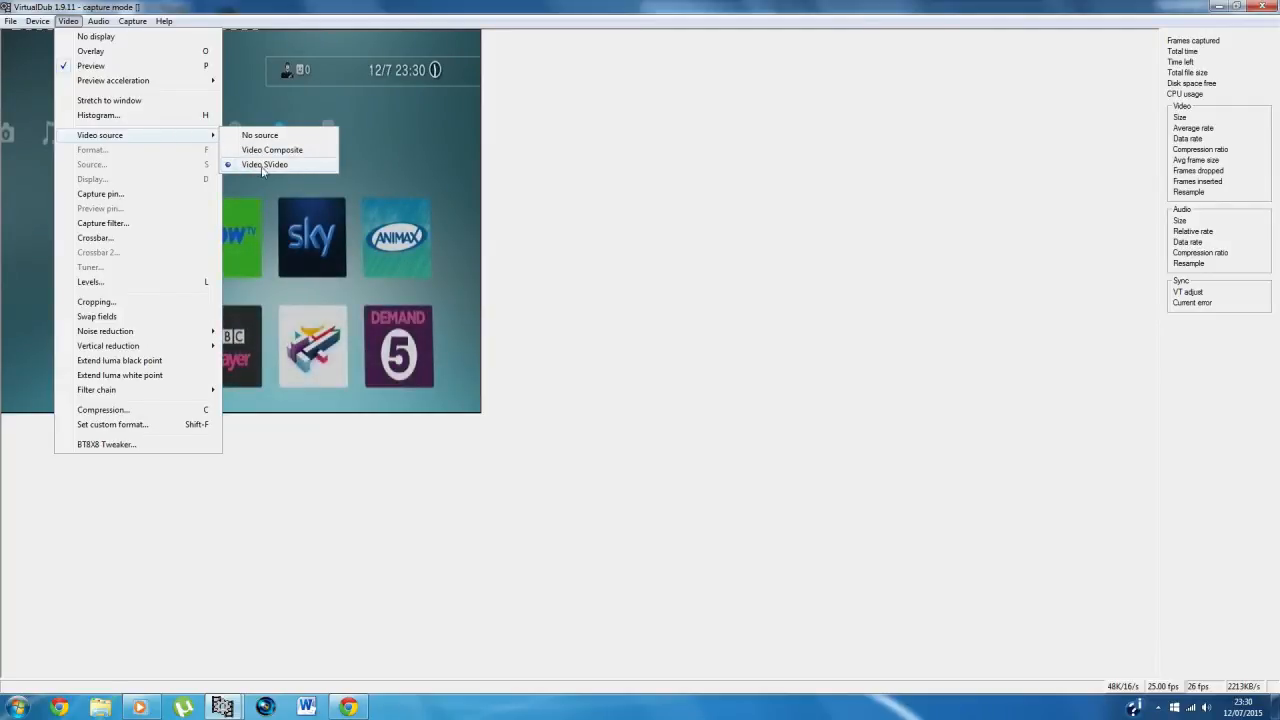
pyautogui.click(120, 195)
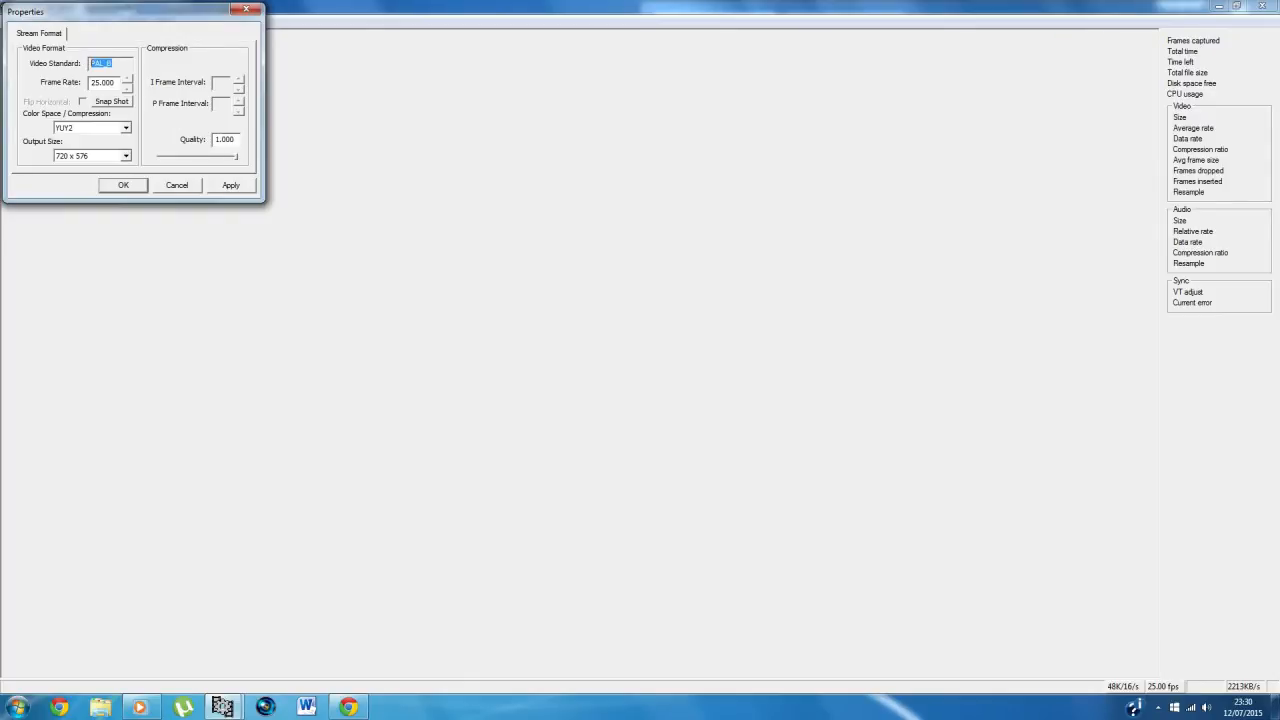
pyautogui.click(112, 130)
pyautogui.click(112, 130)
pyautogui.click(126, 156)
pyautogui.click(126, 156)
pyautogui.click(126, 156)
pyautogui.click(127, 157)
pyautogui.click(126, 156)
pyautogui.moveTo(129, 198)
pyautogui.mouseDown()
pyautogui.moveTo(128, 178)
pyautogui.moveTo(129, 211)
pyautogui.mouseUp()
pyautogui.click(149, 146)
pyautogui.click(177, 189)
# Step: Try NTSC_433 as the video standard in the capture filter properties
pyautogui.click(68, 21)
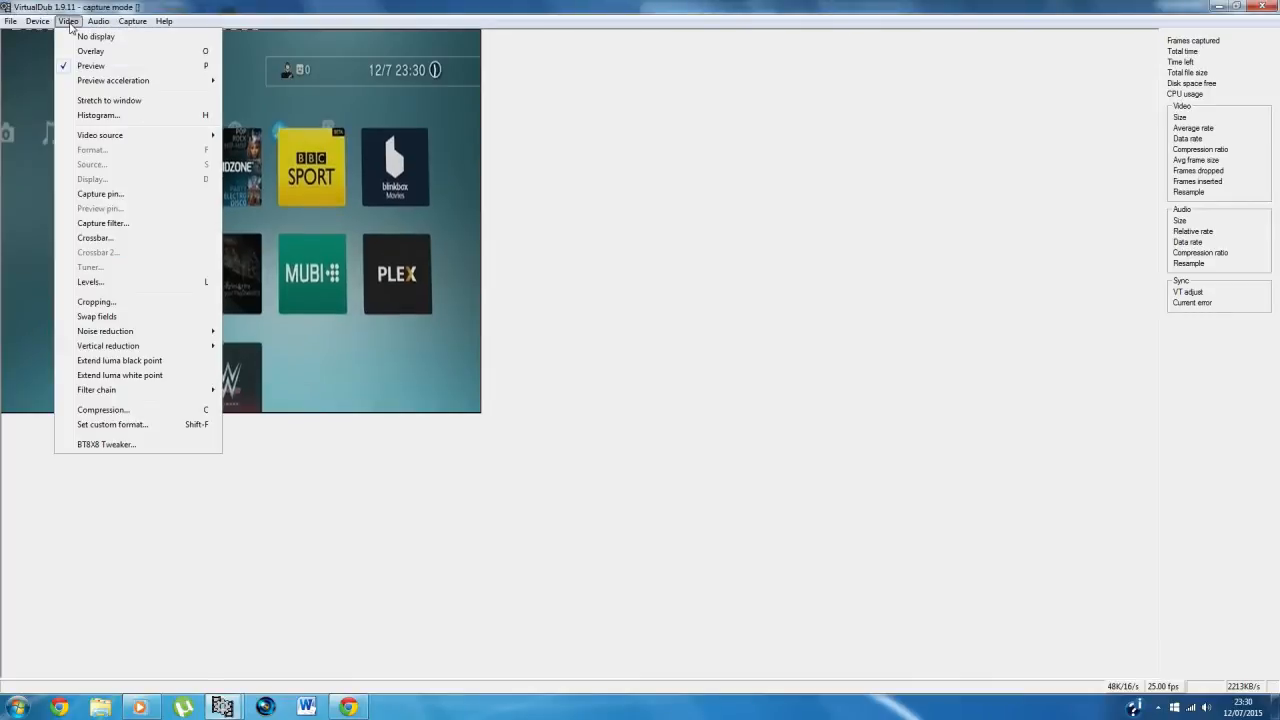
pyautogui.click(142, 229)
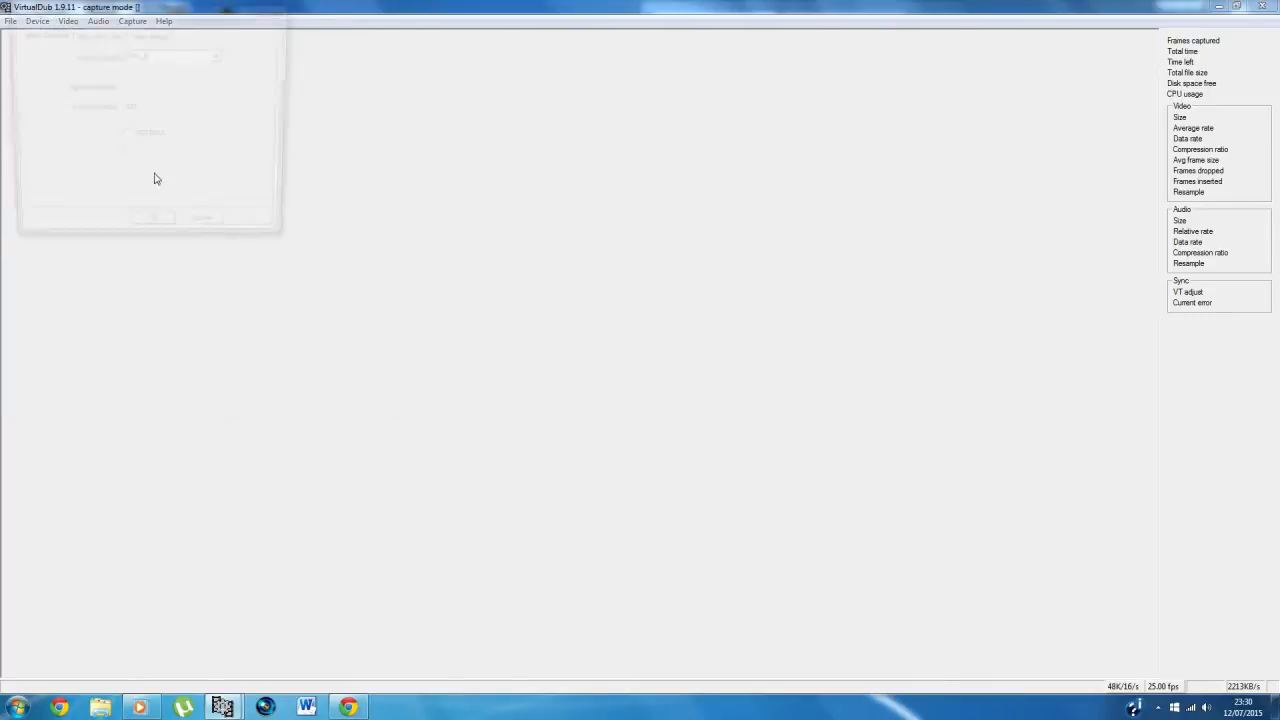
pyautogui.click(219, 56)
pyautogui.scroll(-4, 178, 90)
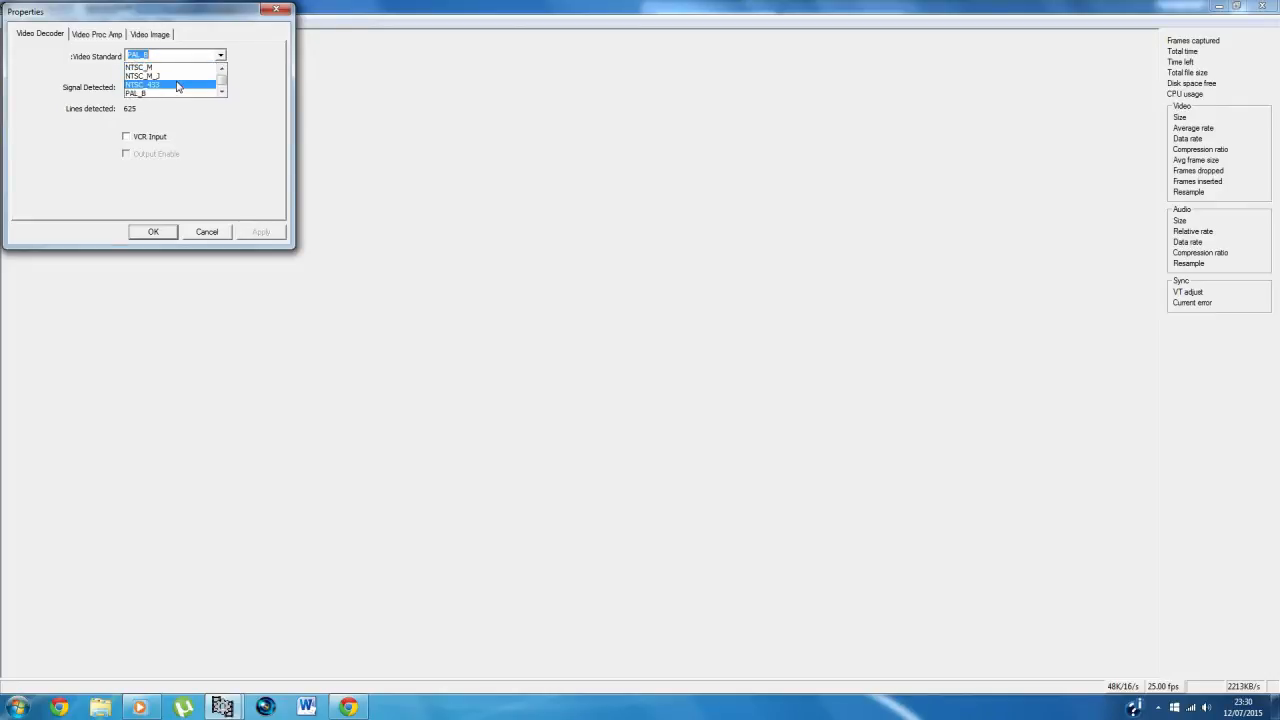
pyautogui.click(165, 86)
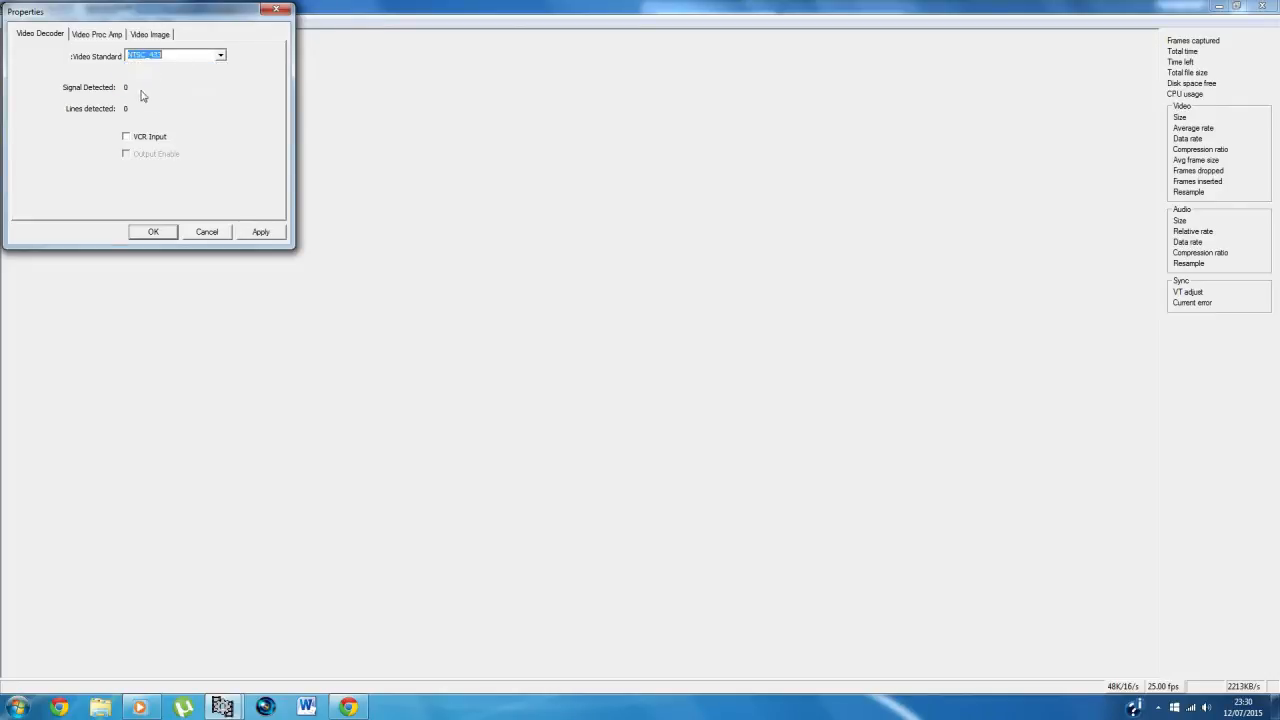
pyautogui.click(220, 57)
pyautogui.click(194, 67)
# Step: Examine the capture filter's Video Proc Amp and Video Image settings and cancel the properties dialog
pyautogui.click(102, 38)
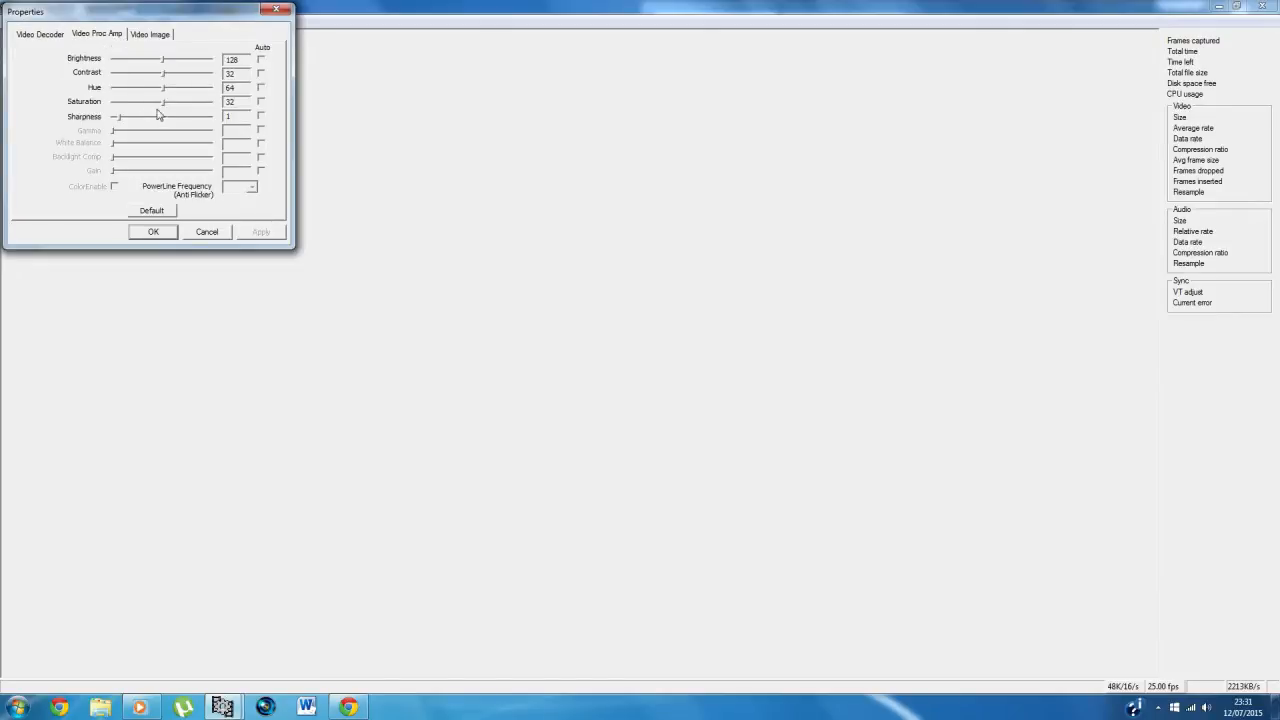
pyautogui.click(158, 38)
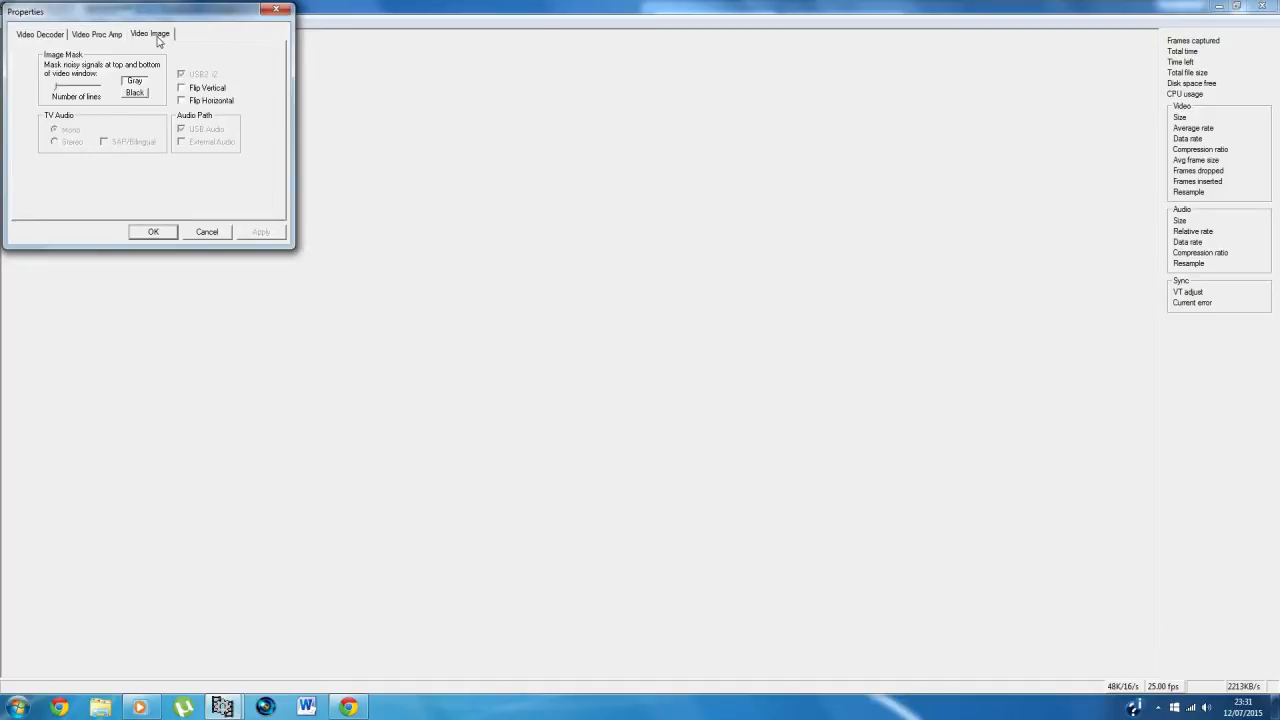
pyautogui.click(100, 34)
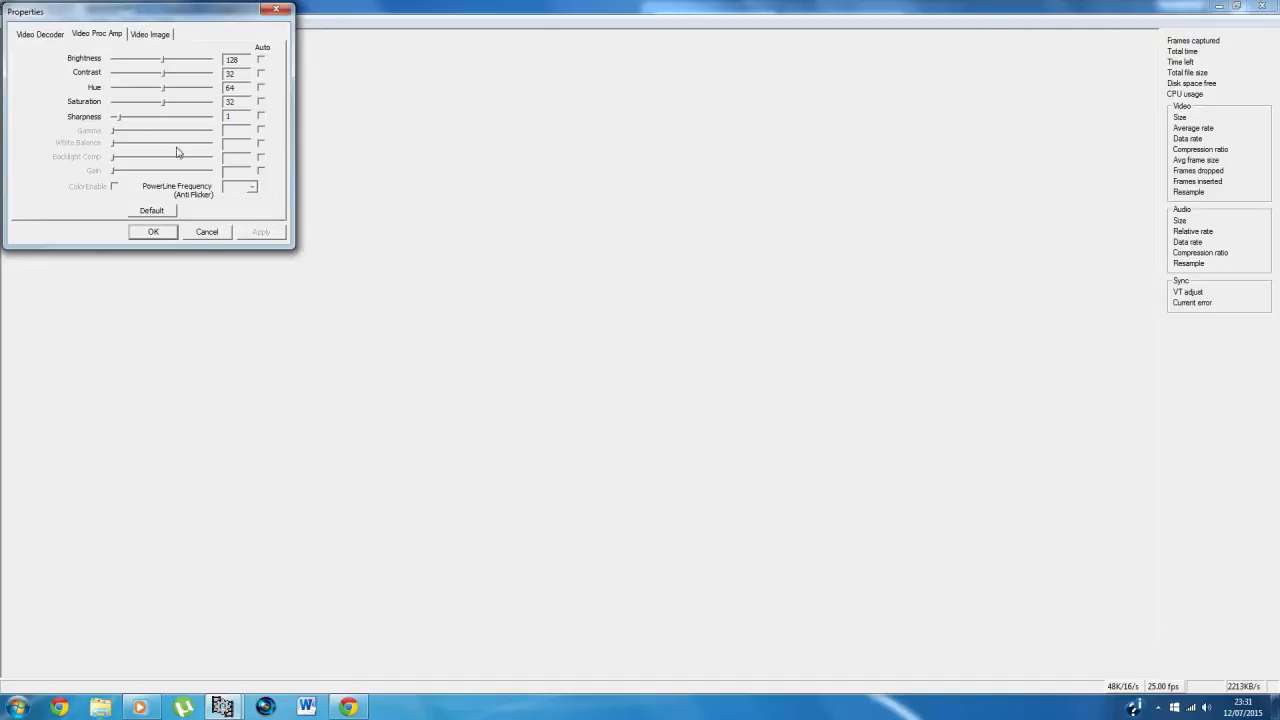
pyautogui.click(207, 232)
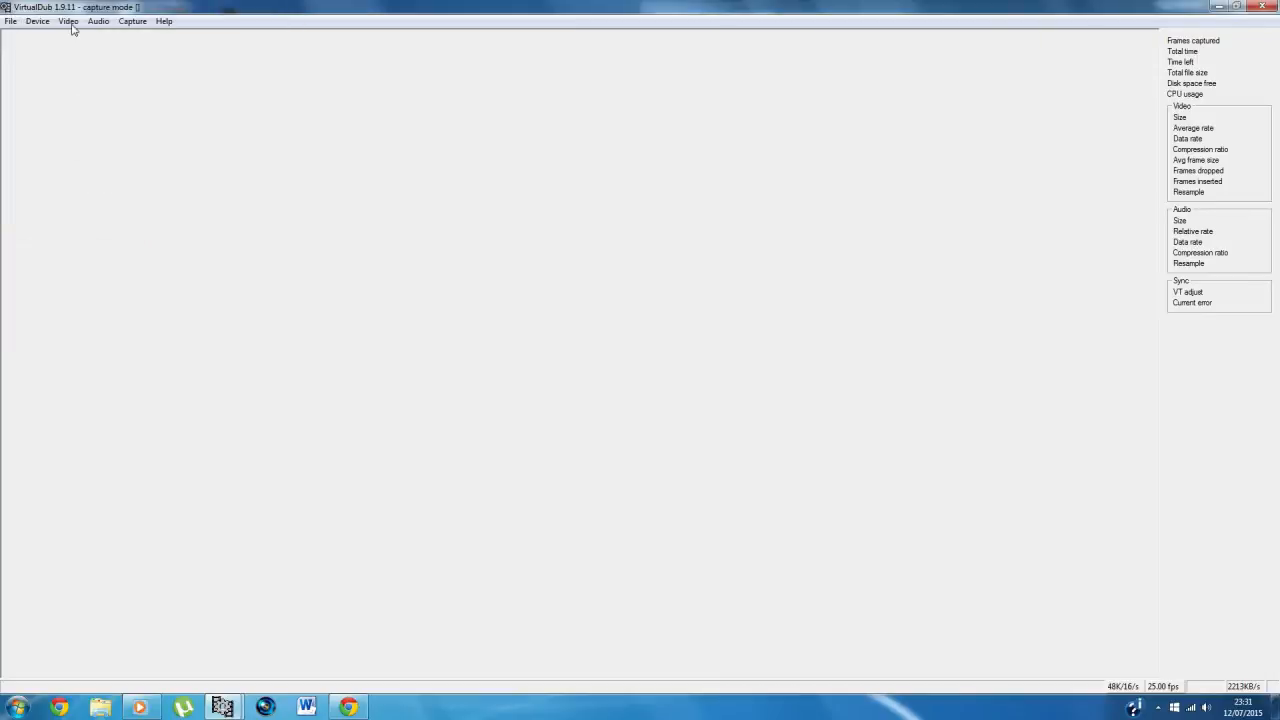
# Step: Examine the DivX codec's profile, rate control mode and bitrate in the capture compression settings, closing both dialogs without changes
pyautogui.click(68, 21)
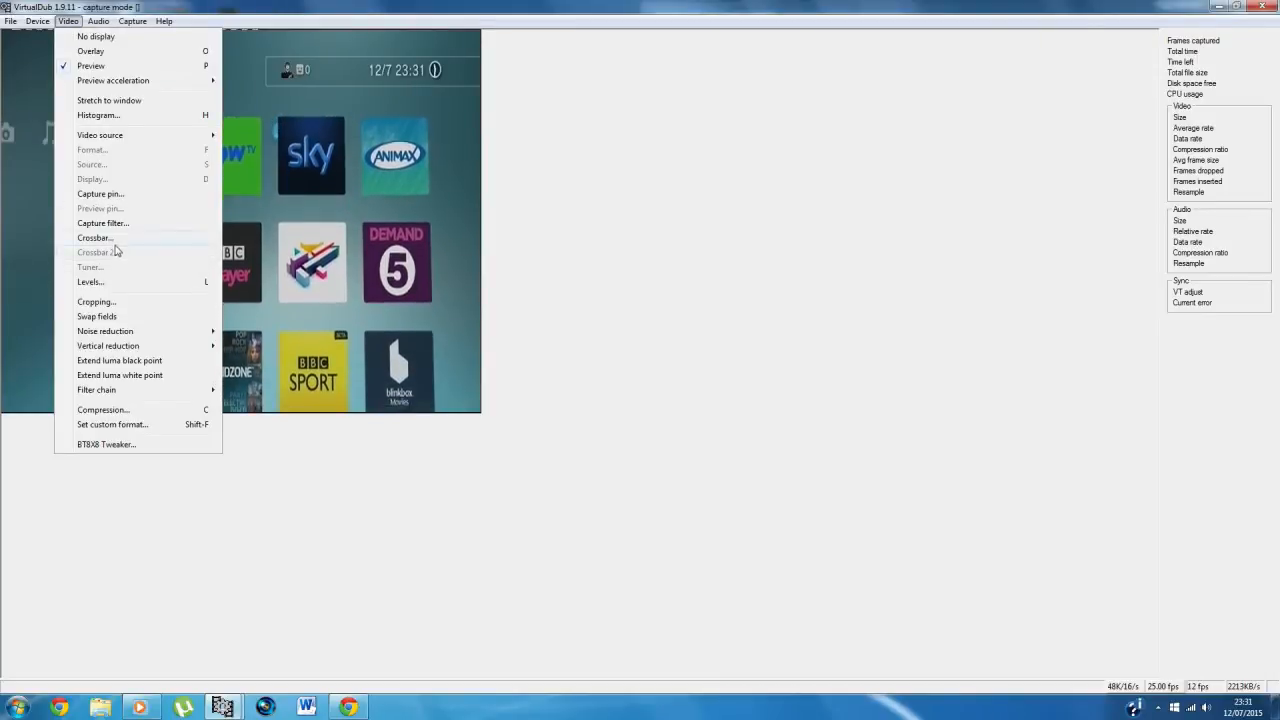
pyautogui.click(116, 411)
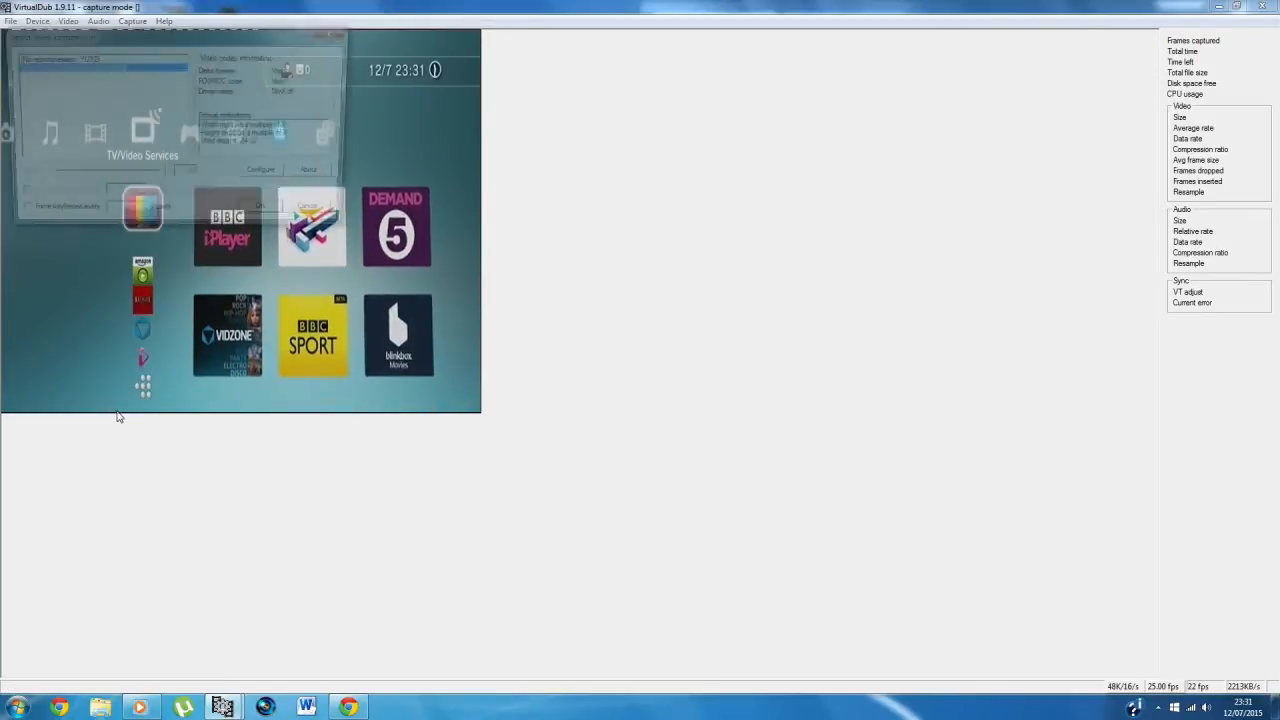
pyautogui.click(268, 175)
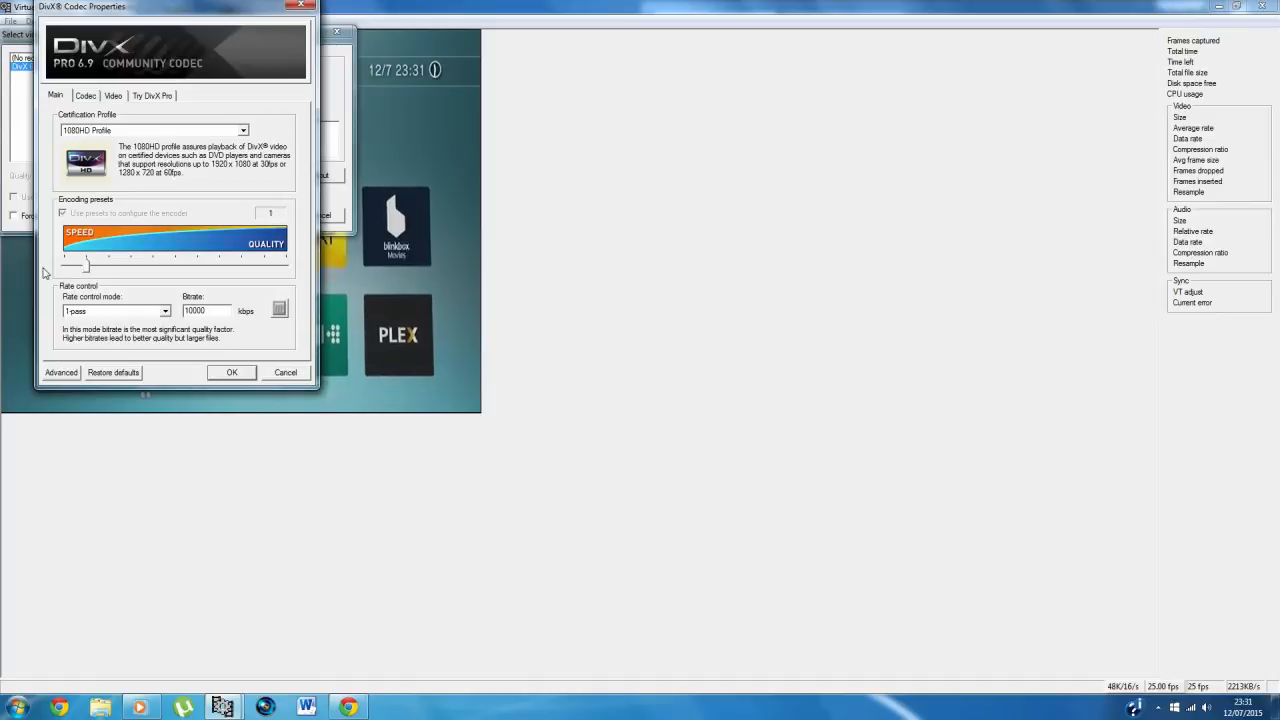
pyautogui.doubleClick(194, 311)
pyautogui.click(206, 311)
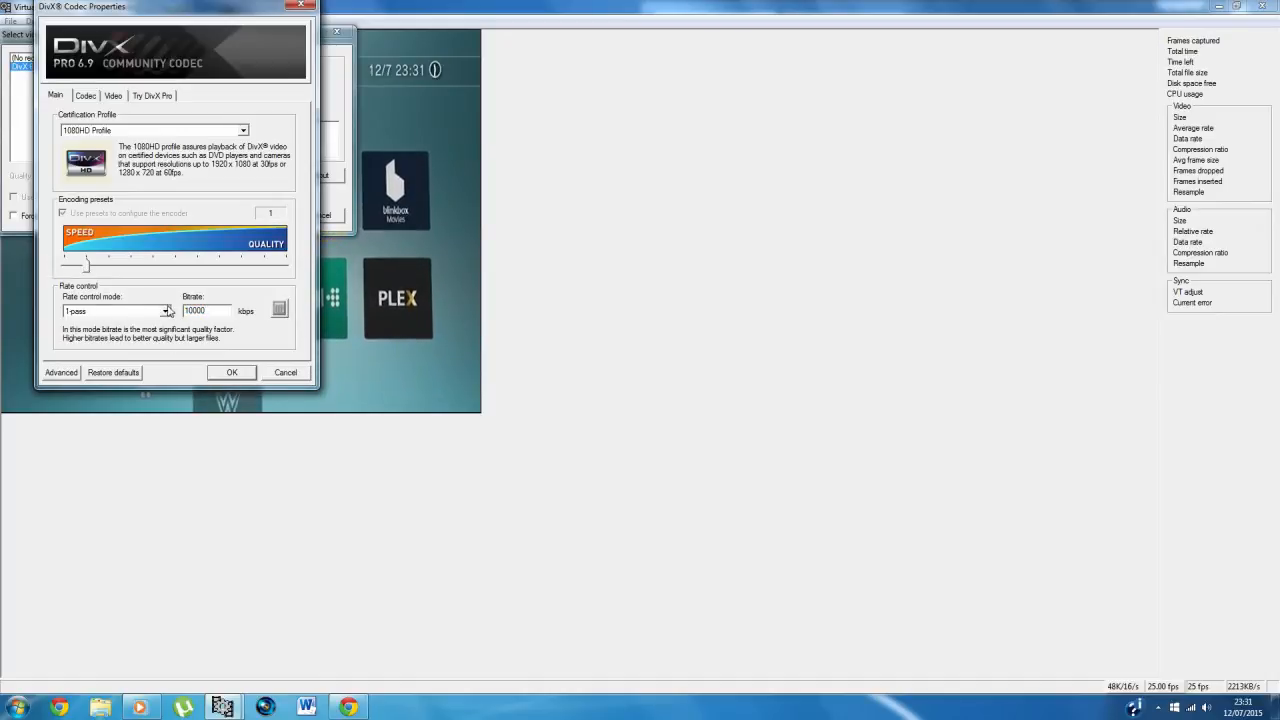
pyautogui.doubleClick(196, 311)
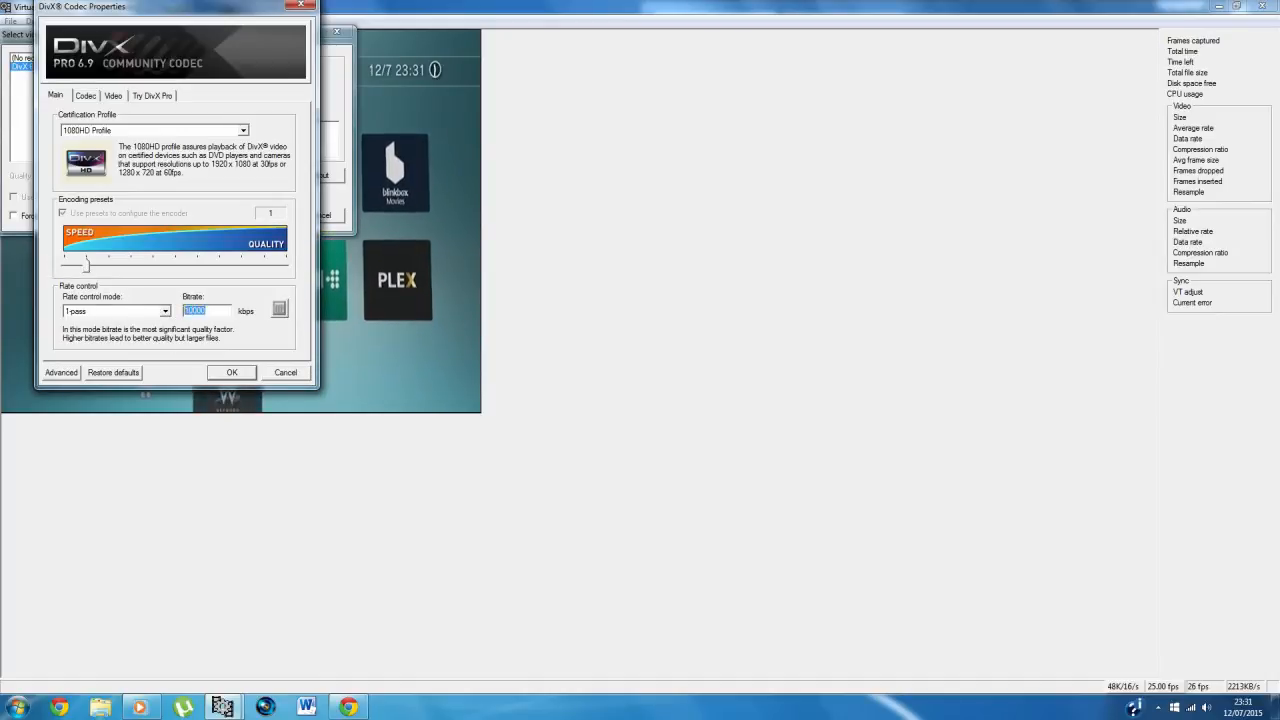
pyautogui.click(286, 373)
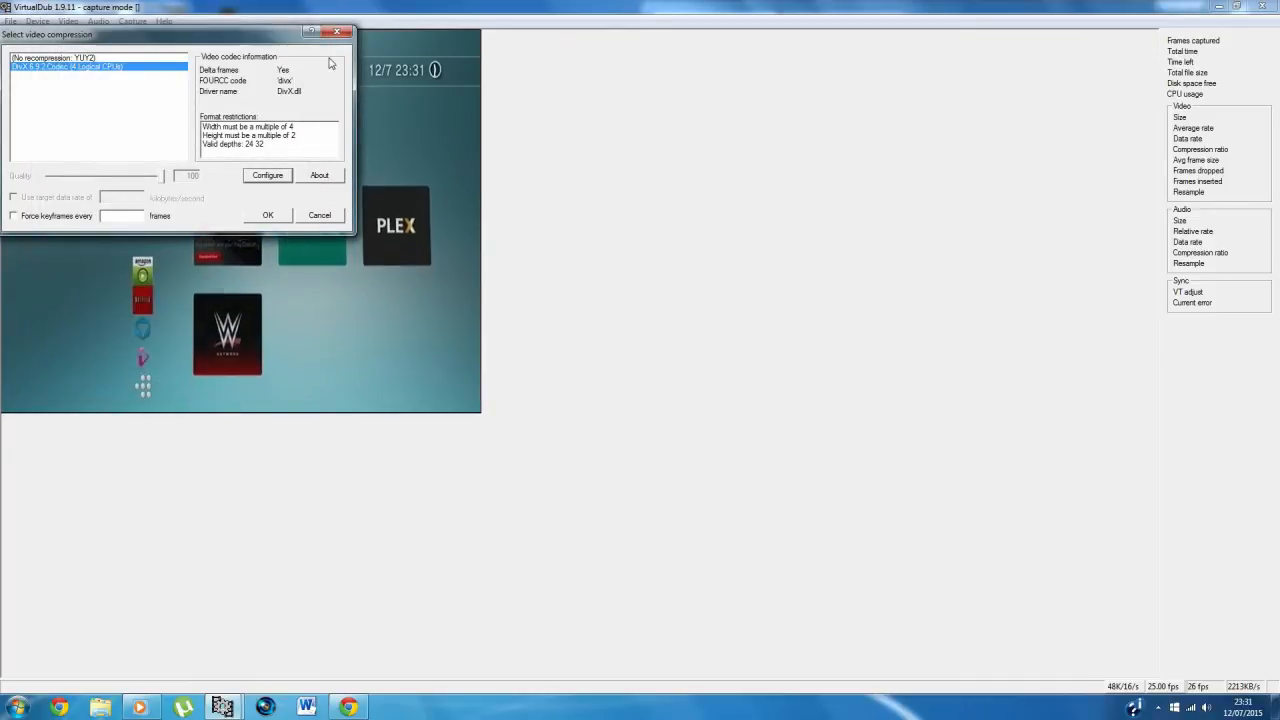
pyautogui.click(337, 36)
# Step: Try to set the AVI capture file to 2015 Tutorial Display Settings on the Desktop
pyautogui.click(68, 21)
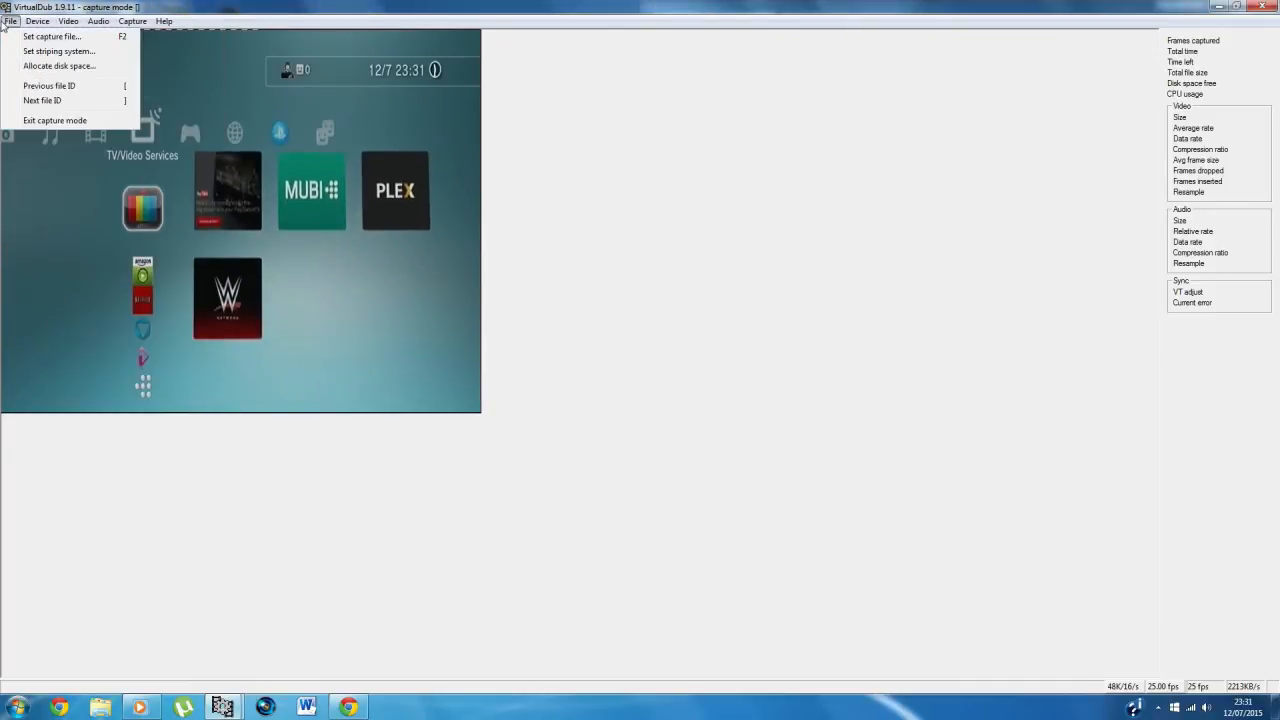
pyautogui.click(14, 34)
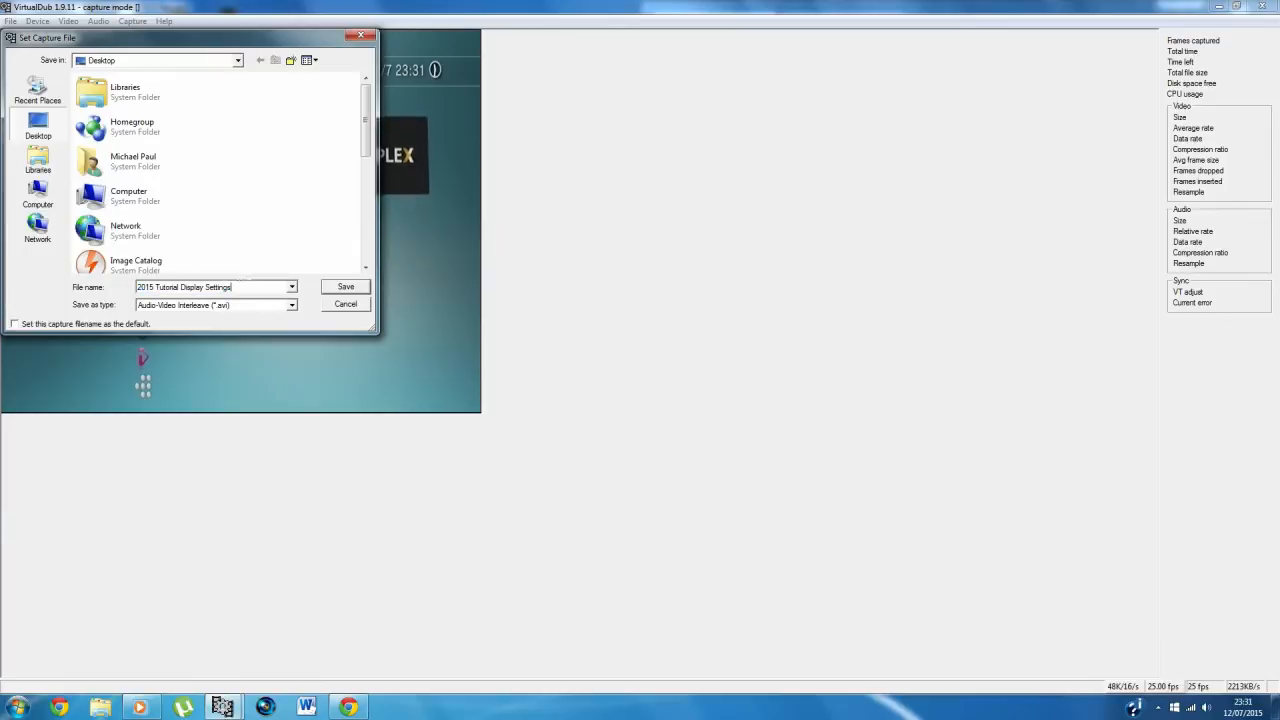
pyautogui.click(354, 289)
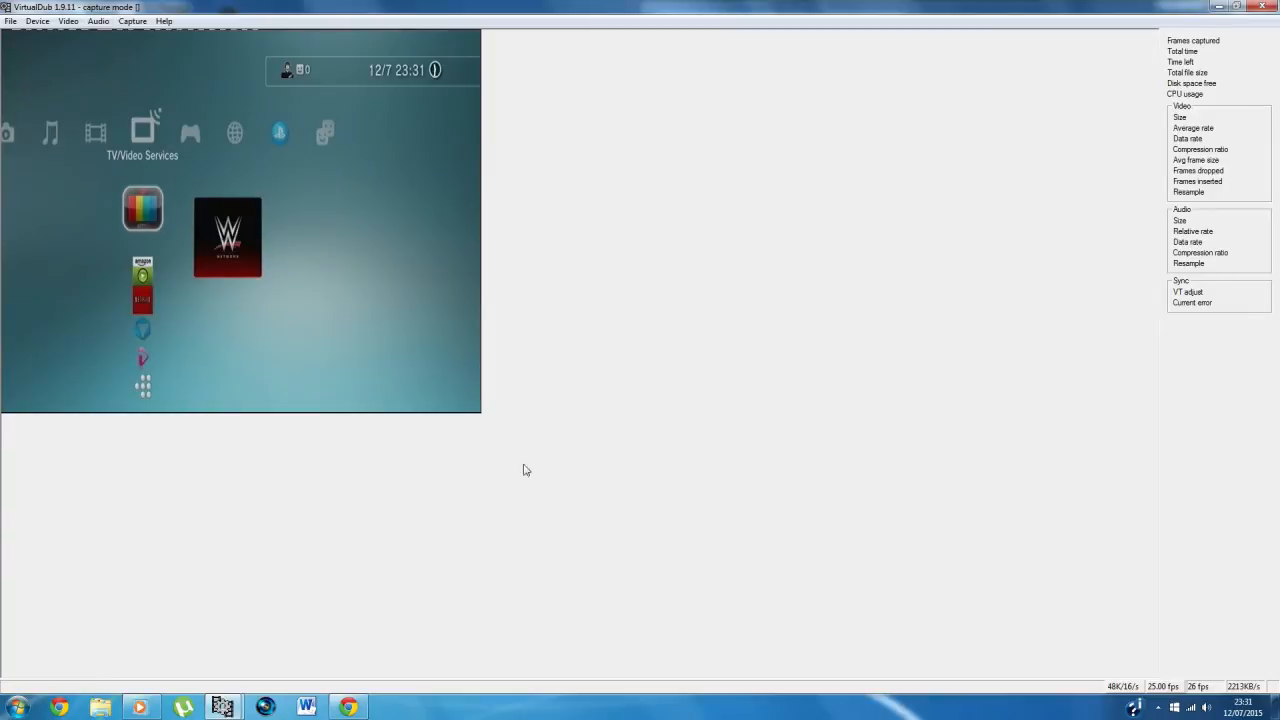
# Step: Open 2015 Tutorial GTA 5 Raw from the Desktop in the VirtualDub editing window and go to frame 4305
pyautogui.moveTo(240, 700)
pyautogui.click(271, 657)
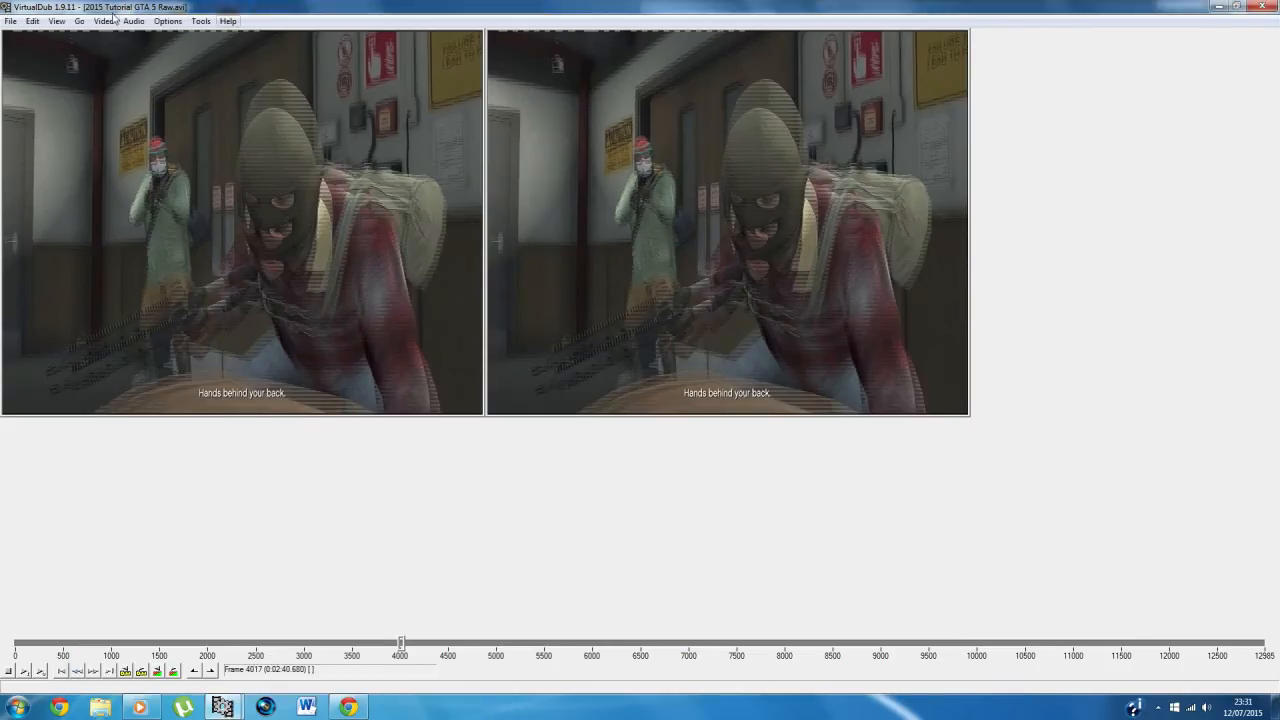
pyautogui.click(12, 21)
pyautogui.click(30, 34)
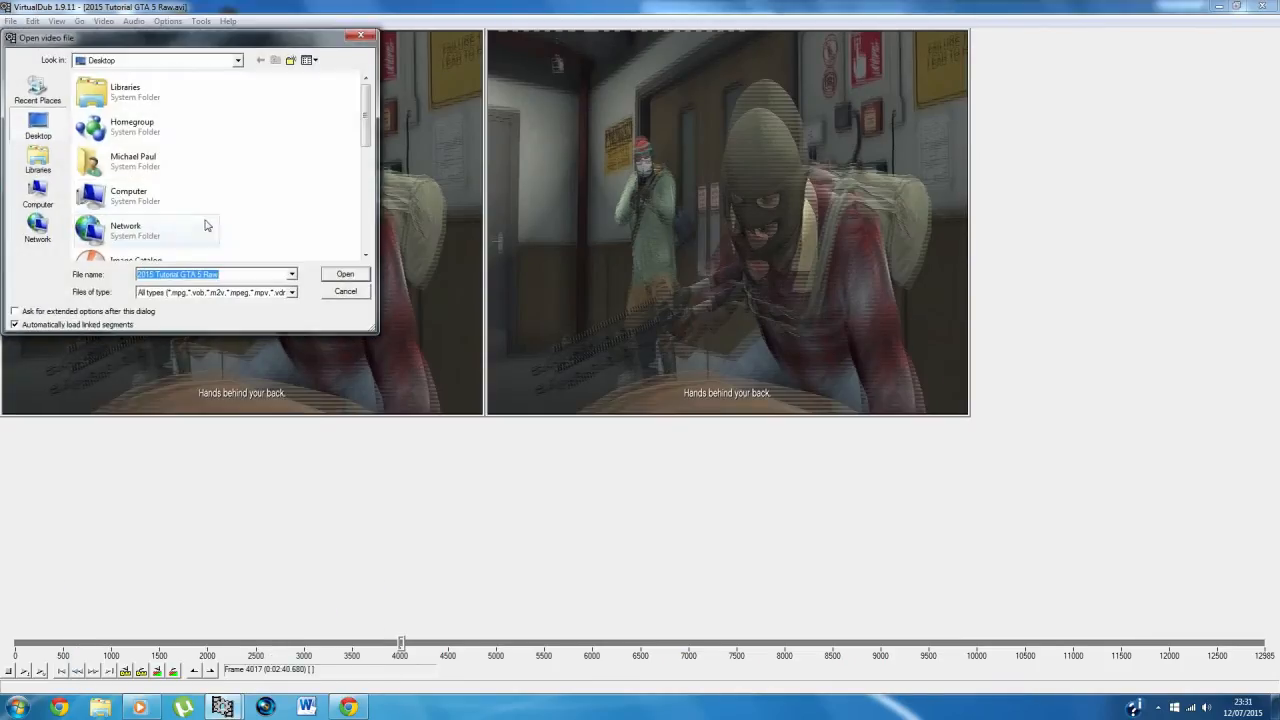
pyautogui.click(345, 275)
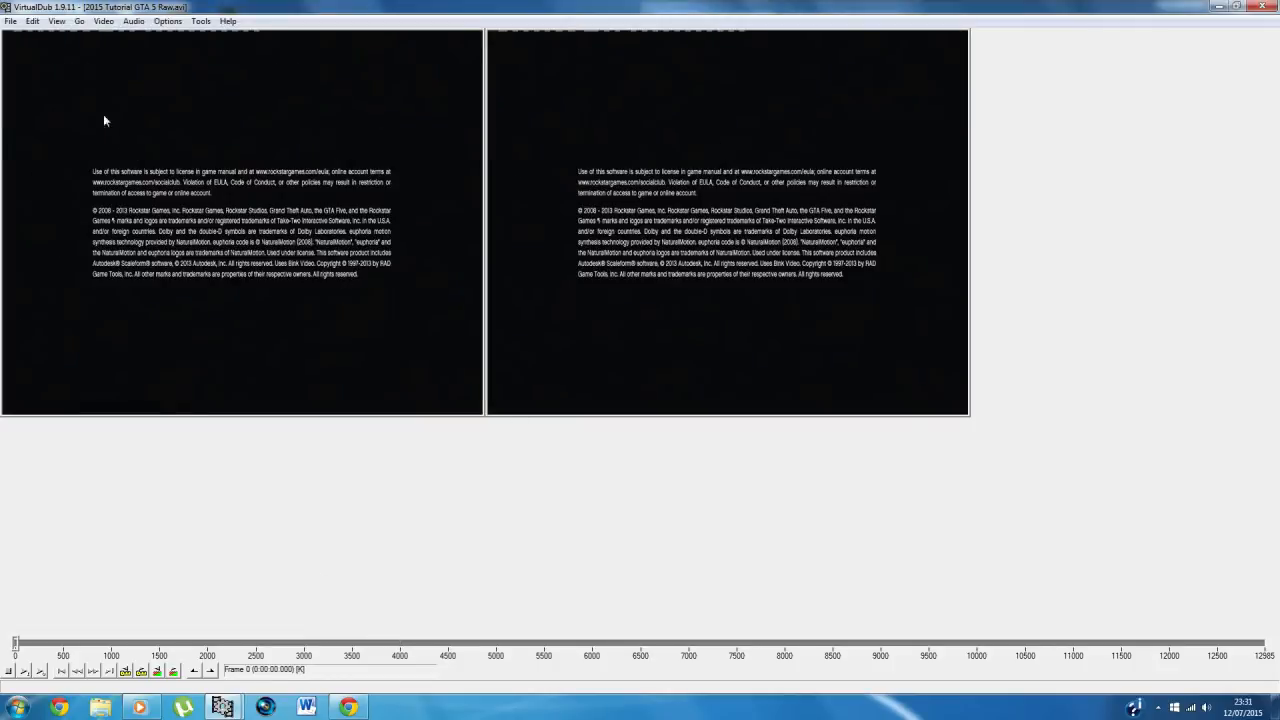
pyautogui.click(352, 643)
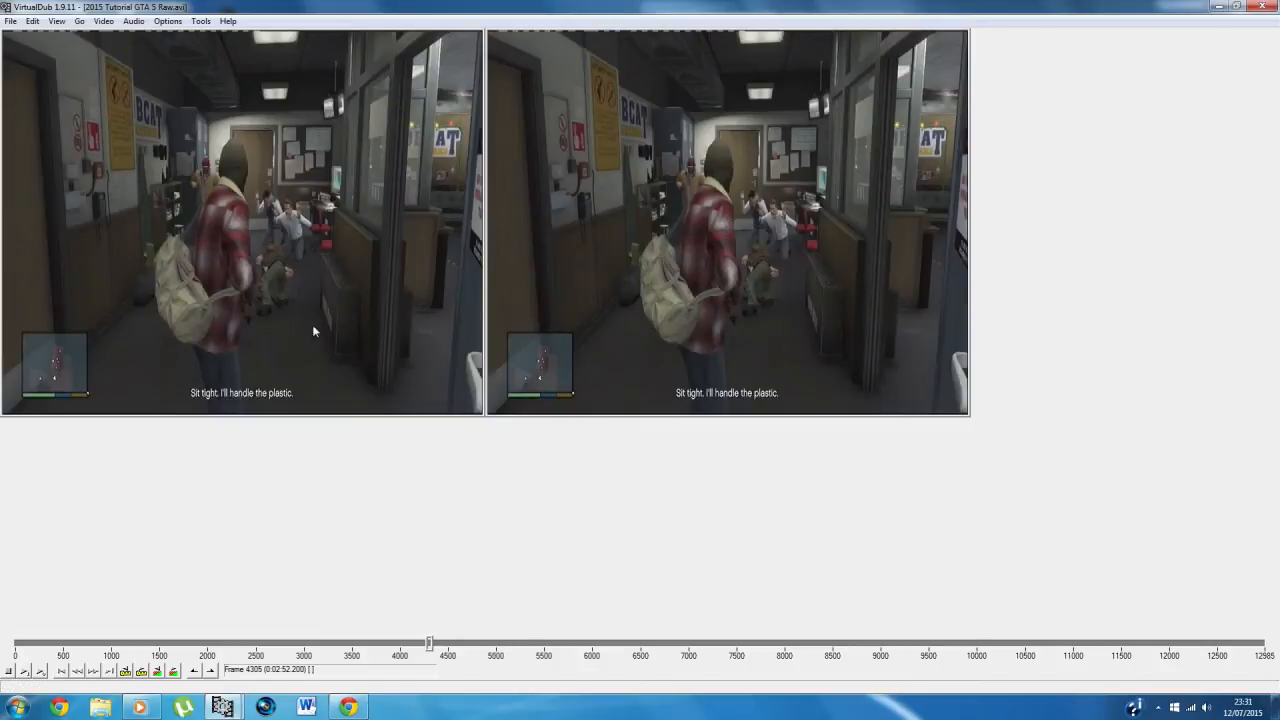
# Step: Check the video filter list for the opened footage and close it without adding a filter
pyautogui.rightClick(277, 307)
pyautogui.click(101, 22)
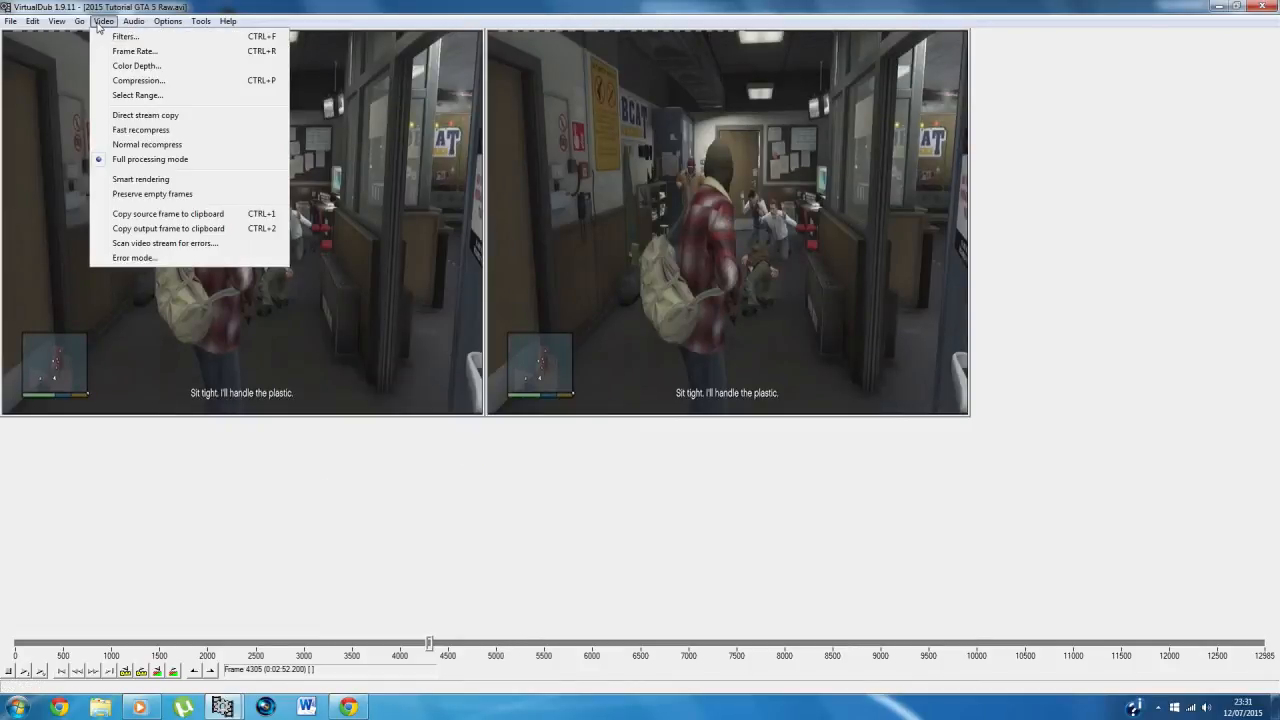
pyautogui.click(113, 36)
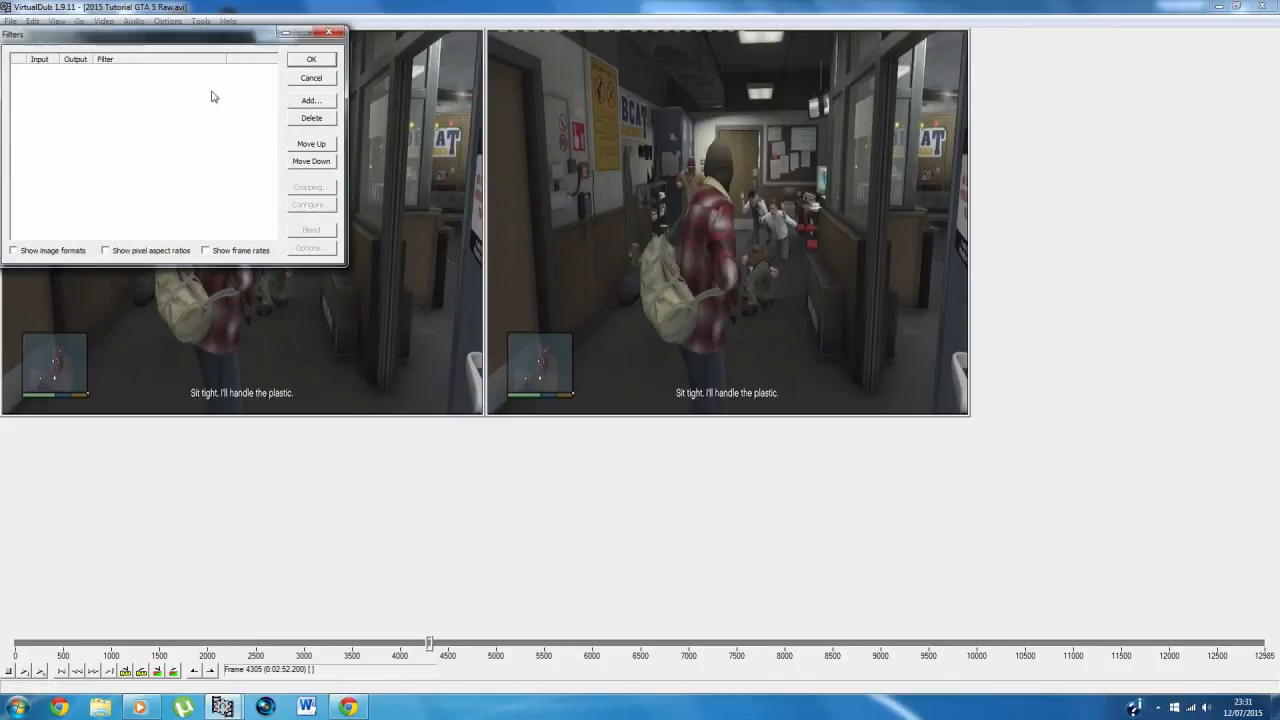
pyautogui.click(325, 36)
# Step: Load the GTA5 processing settings from the Capture Software folder and set the output pane's zoom to 75%
pyautogui.click(12, 21)
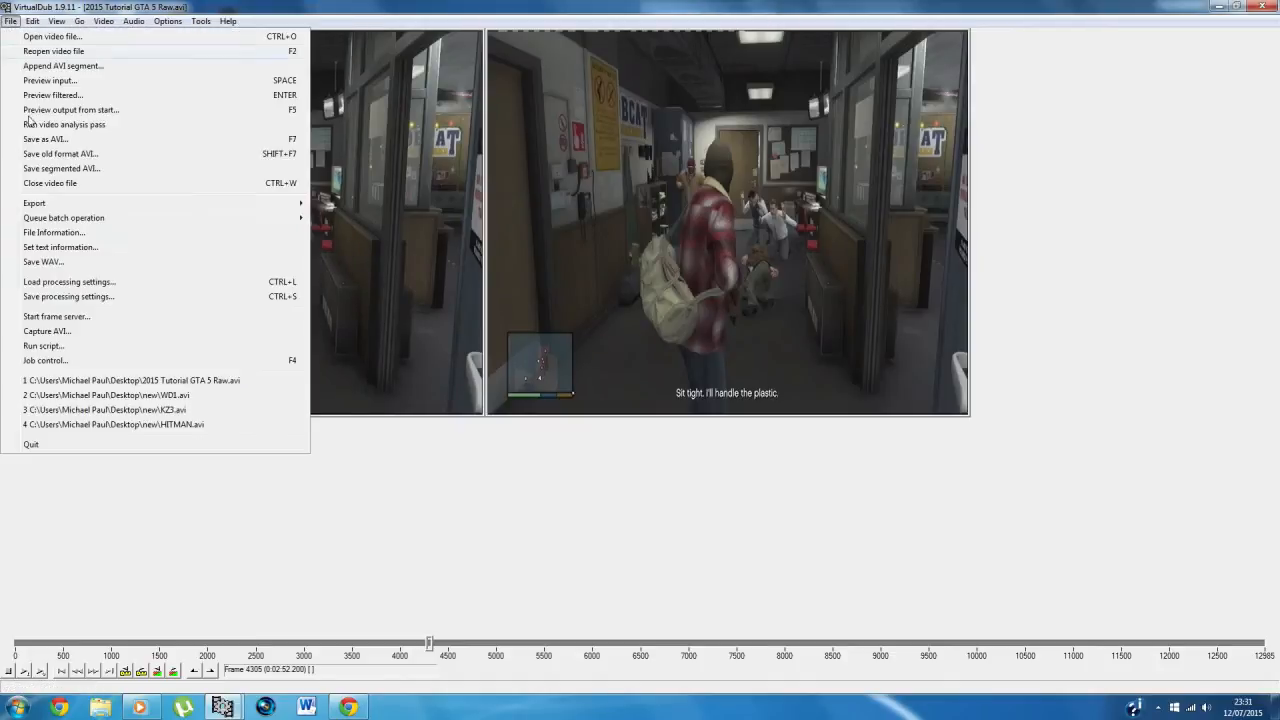
pyautogui.click(68, 282)
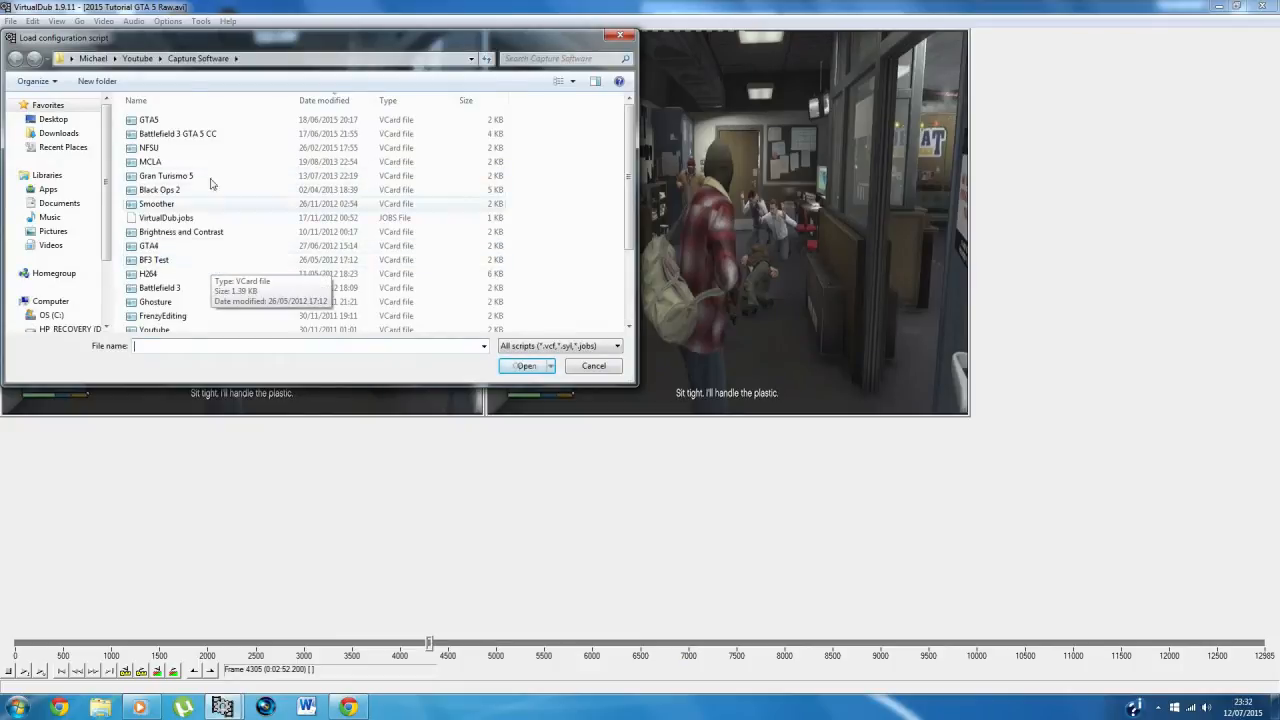
pyautogui.click(150, 120)
pyautogui.click(513, 367)
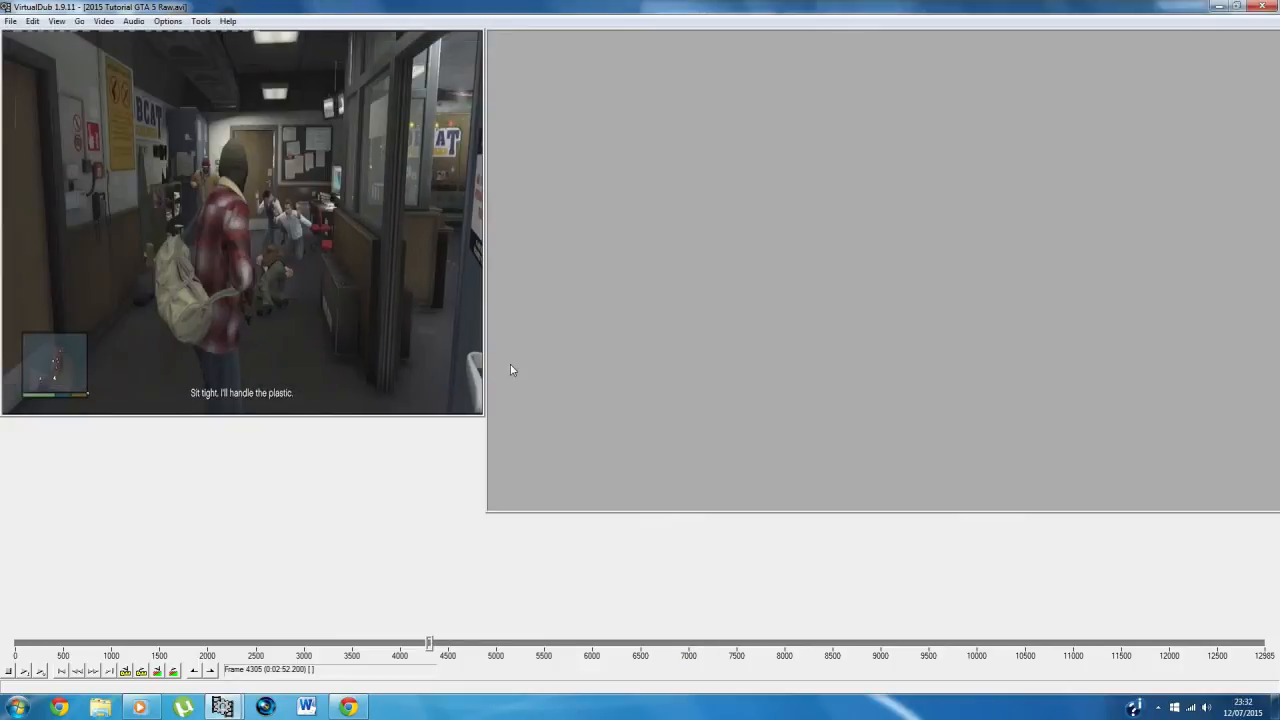
pyautogui.rightClick(620, 307)
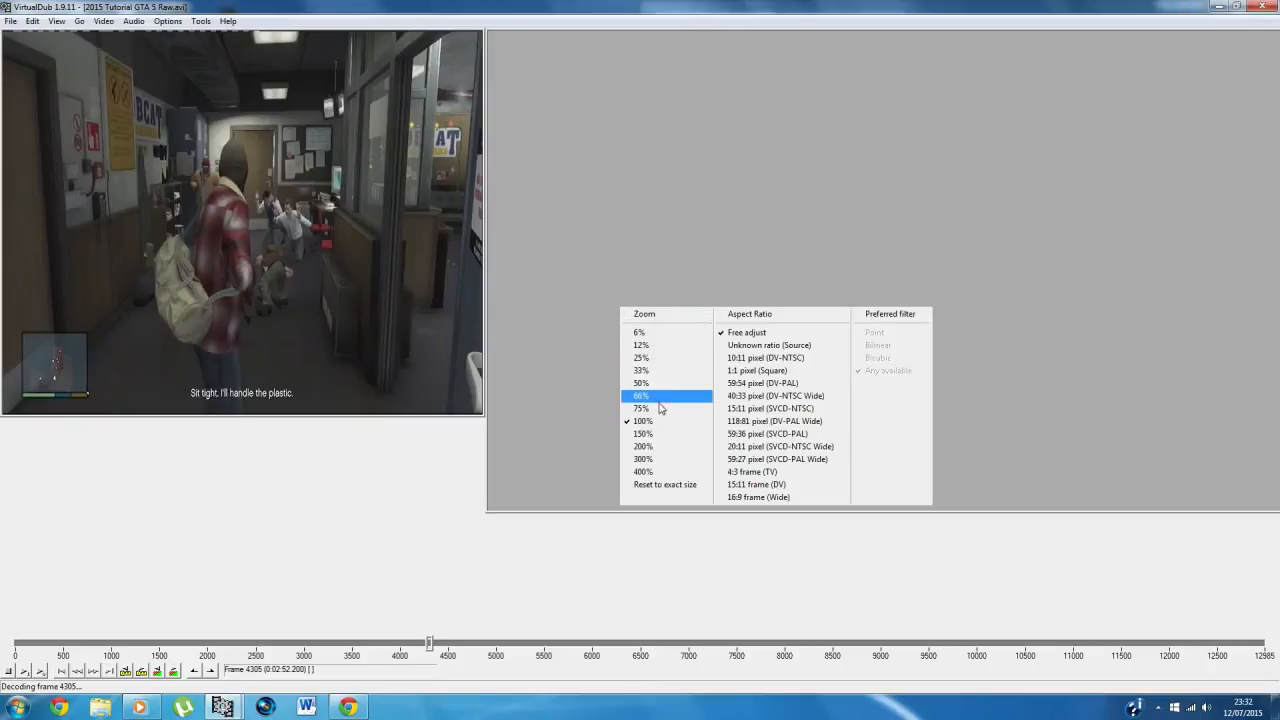
pyautogui.click(659, 410)
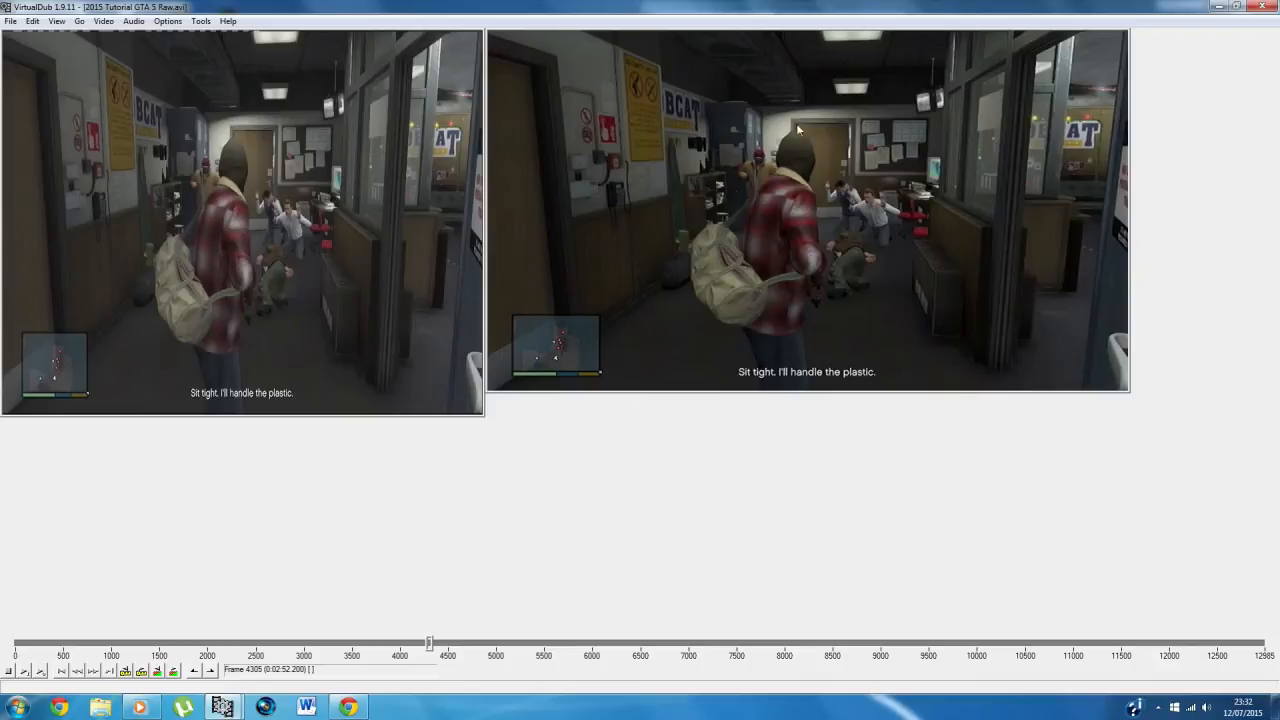
# Step: Examine the deinterlace filter's mode and field order and the null transform filter's input cropping, cancelling both dialogs
pyautogui.click(104, 21)
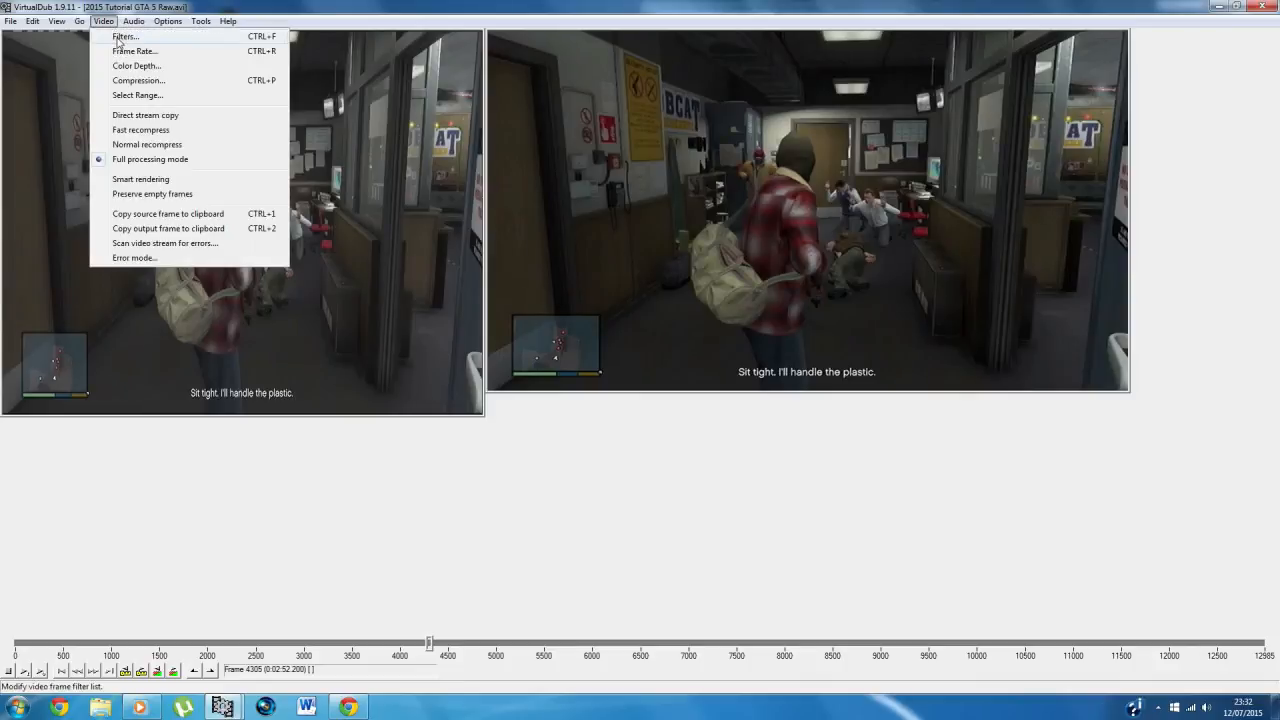
pyautogui.click(128, 38)
pyautogui.click(187, 73)
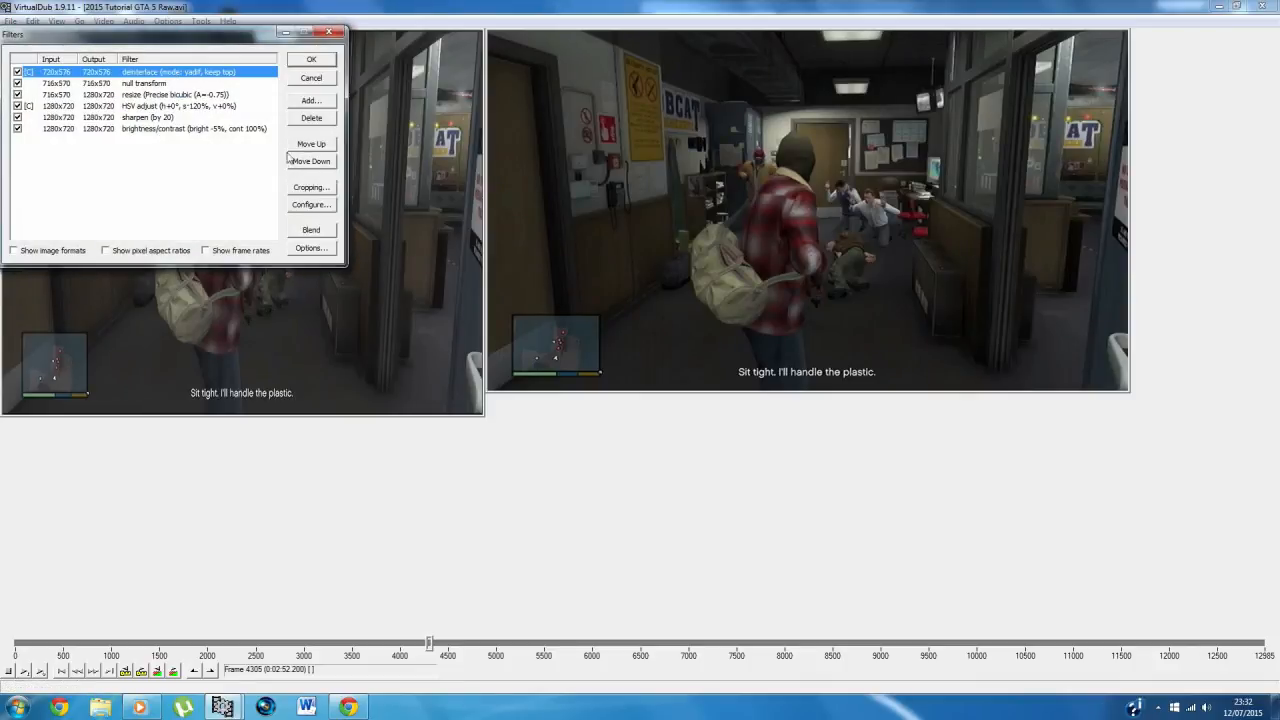
pyautogui.click(312, 205)
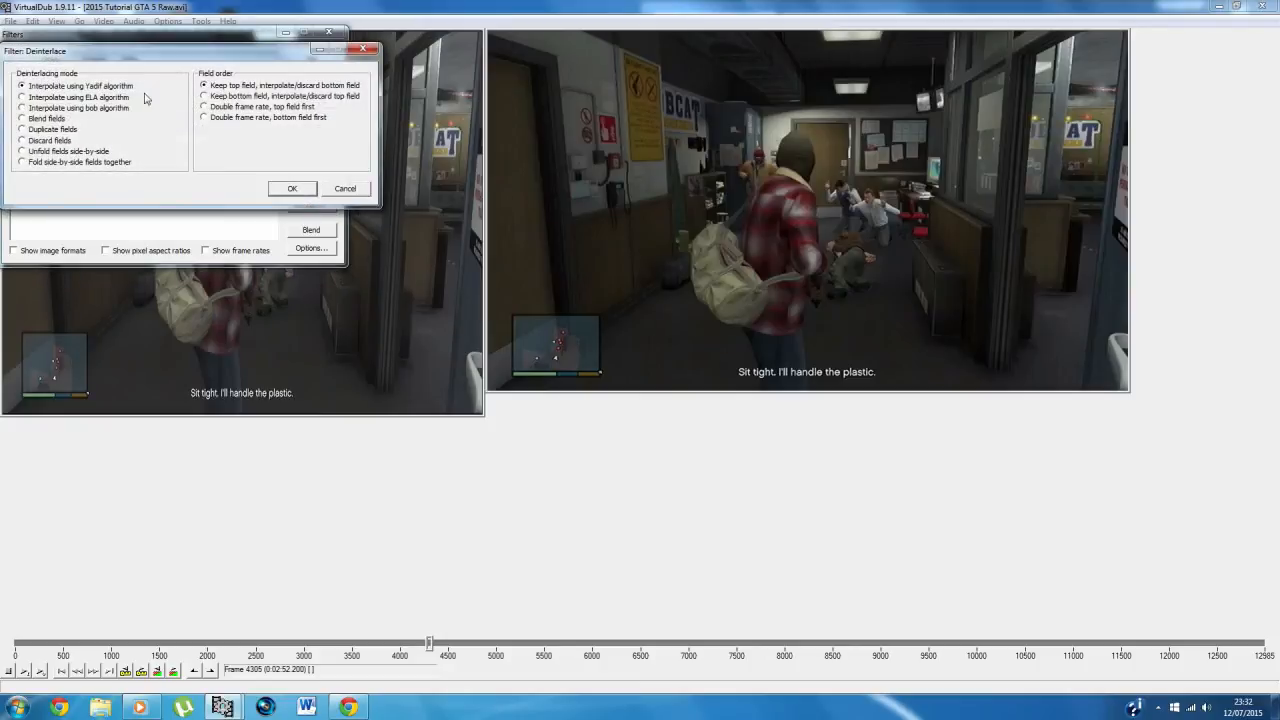
pyautogui.click(344, 190)
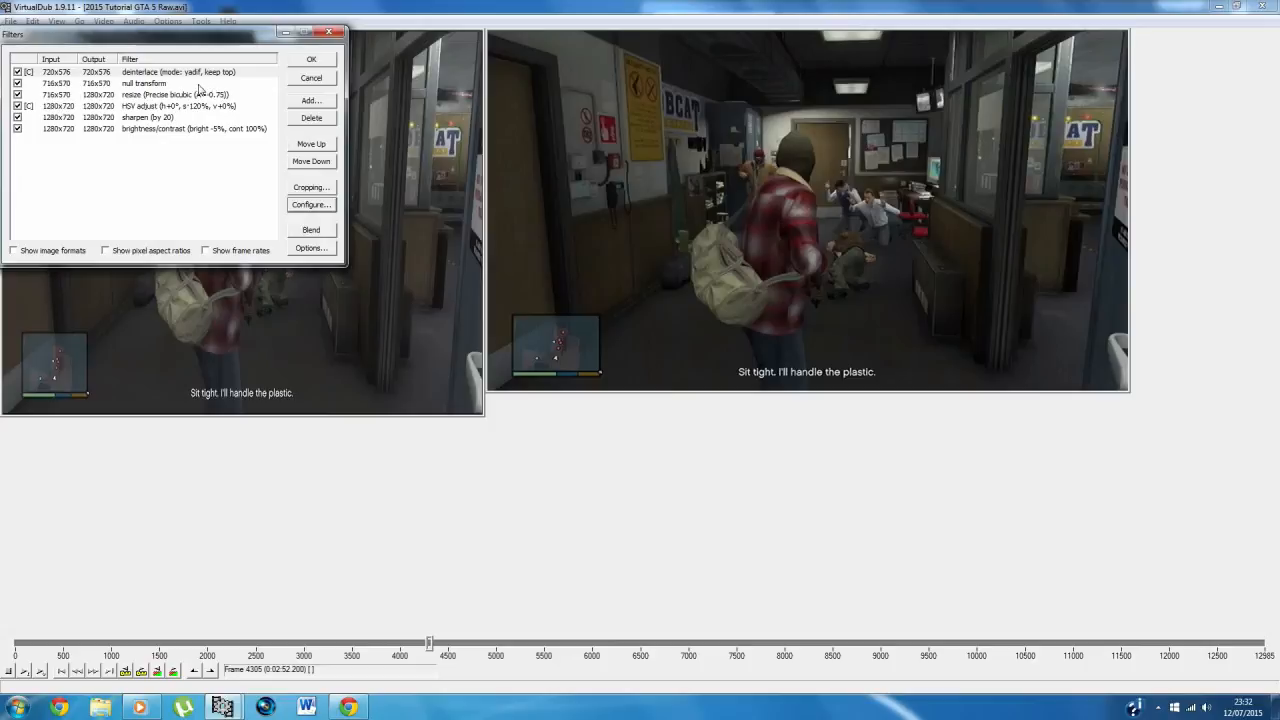
pyautogui.click(310, 189)
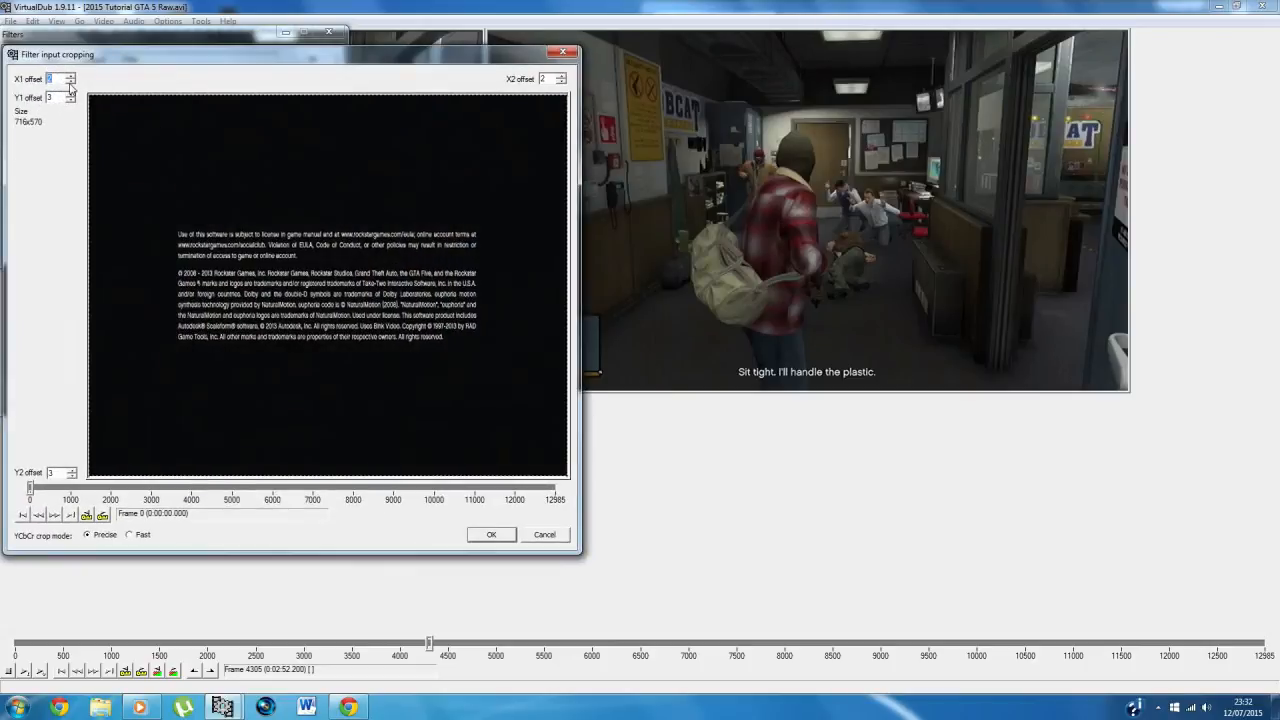
pyautogui.click(240, 487)
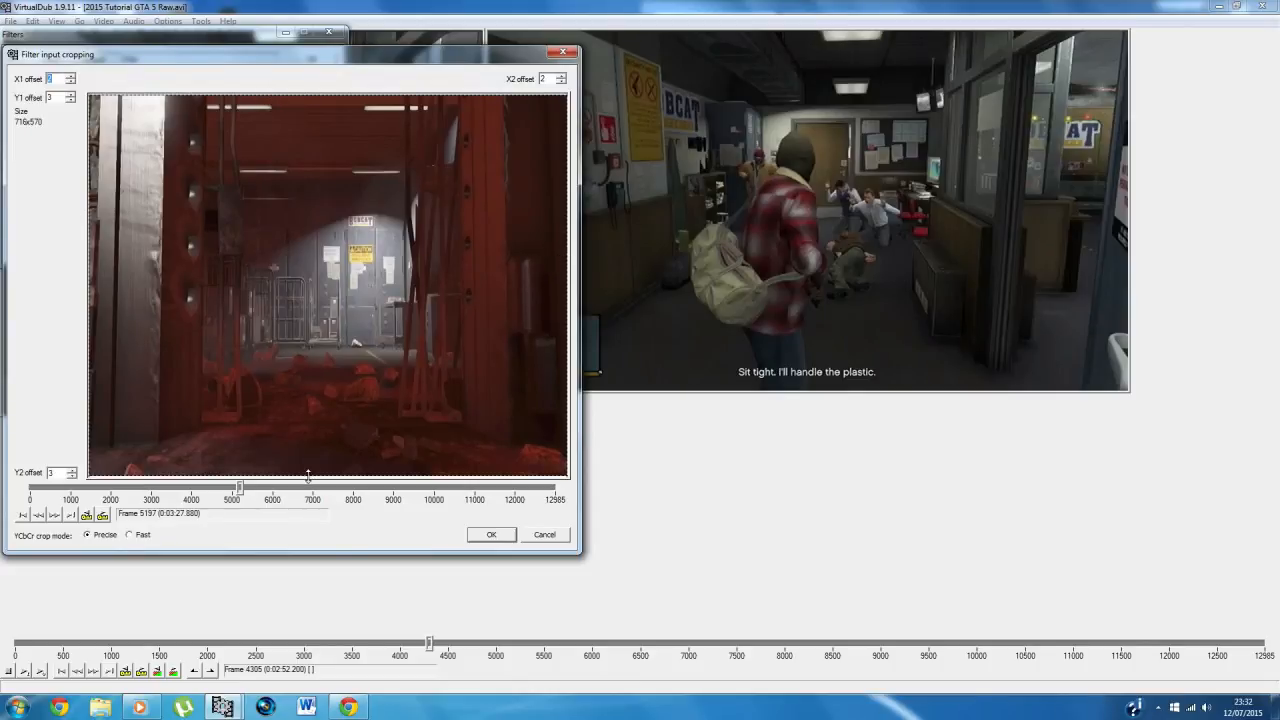
pyautogui.click(545, 535)
# Step: Review the resize filter's size options and the HSV adjust filter's saturation setting
pyautogui.click(140, 94)
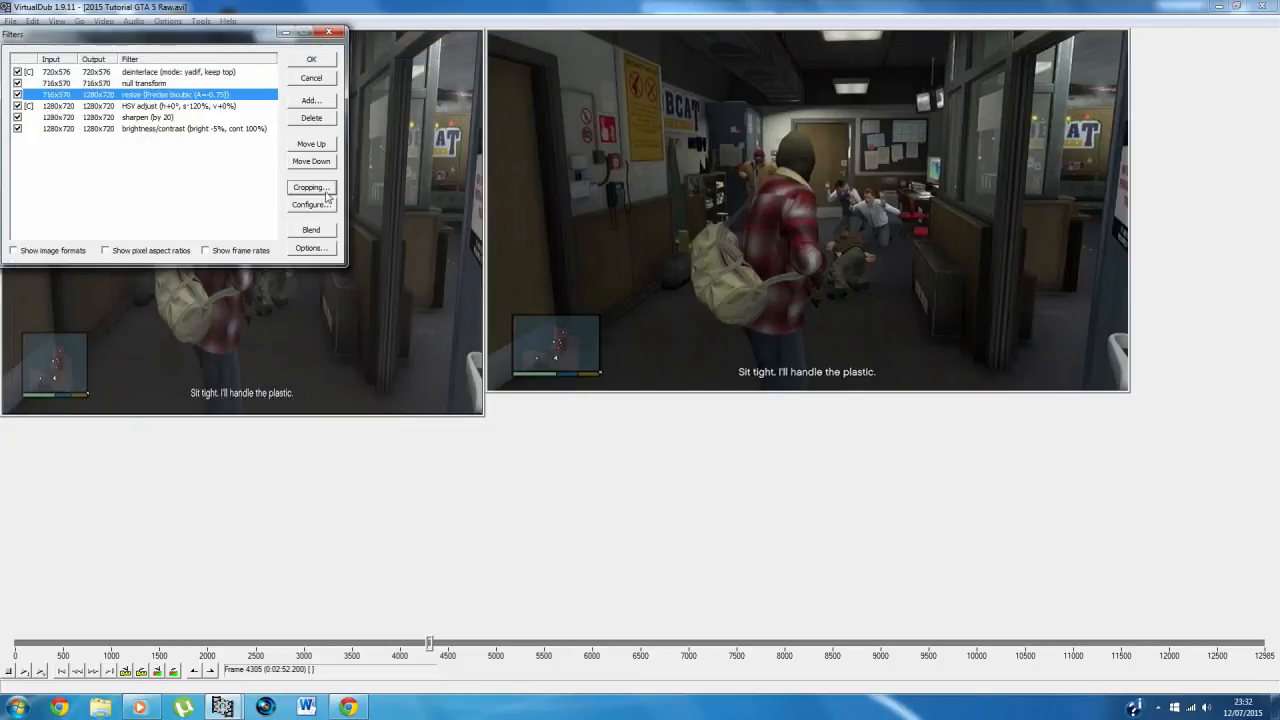
pyautogui.click(319, 207)
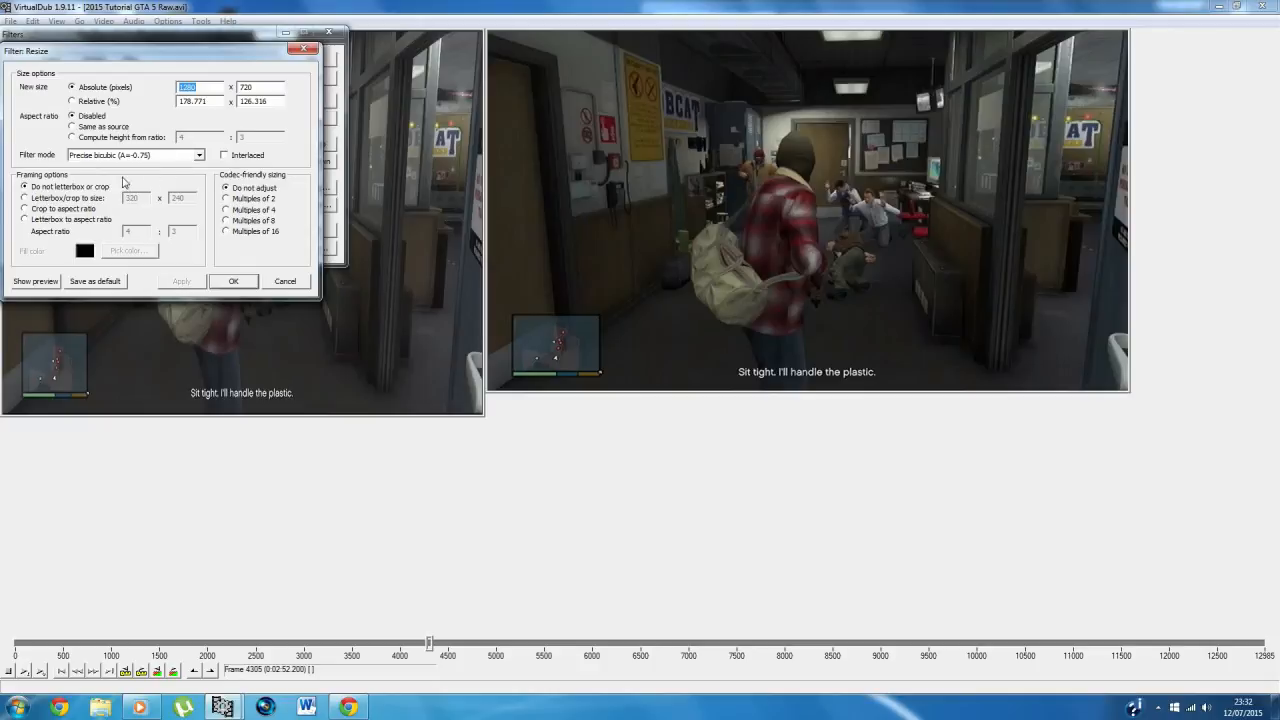
pyautogui.click(284, 284)
pyautogui.click(173, 107)
pyautogui.click(308, 207)
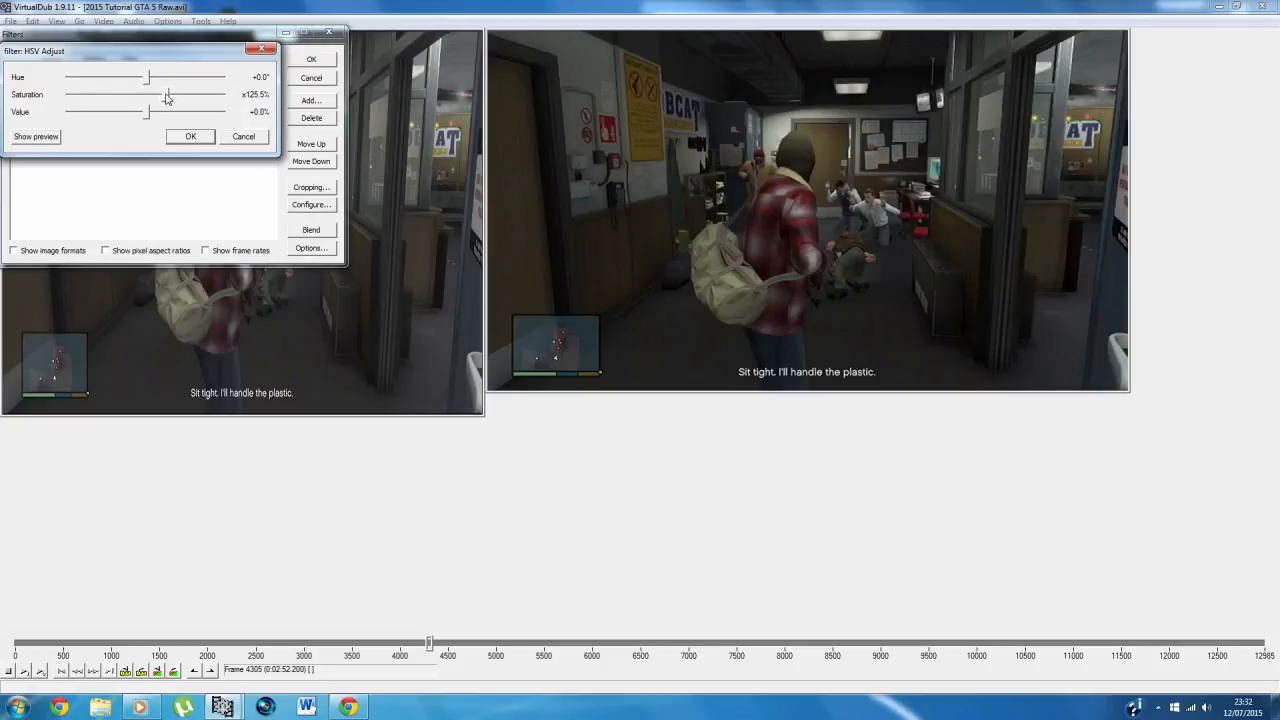
pyautogui.click(186, 137)
# Step: Preview the sharpen filter on several frames of the footage
pyautogui.click(176, 117)
pyautogui.click(305, 207)
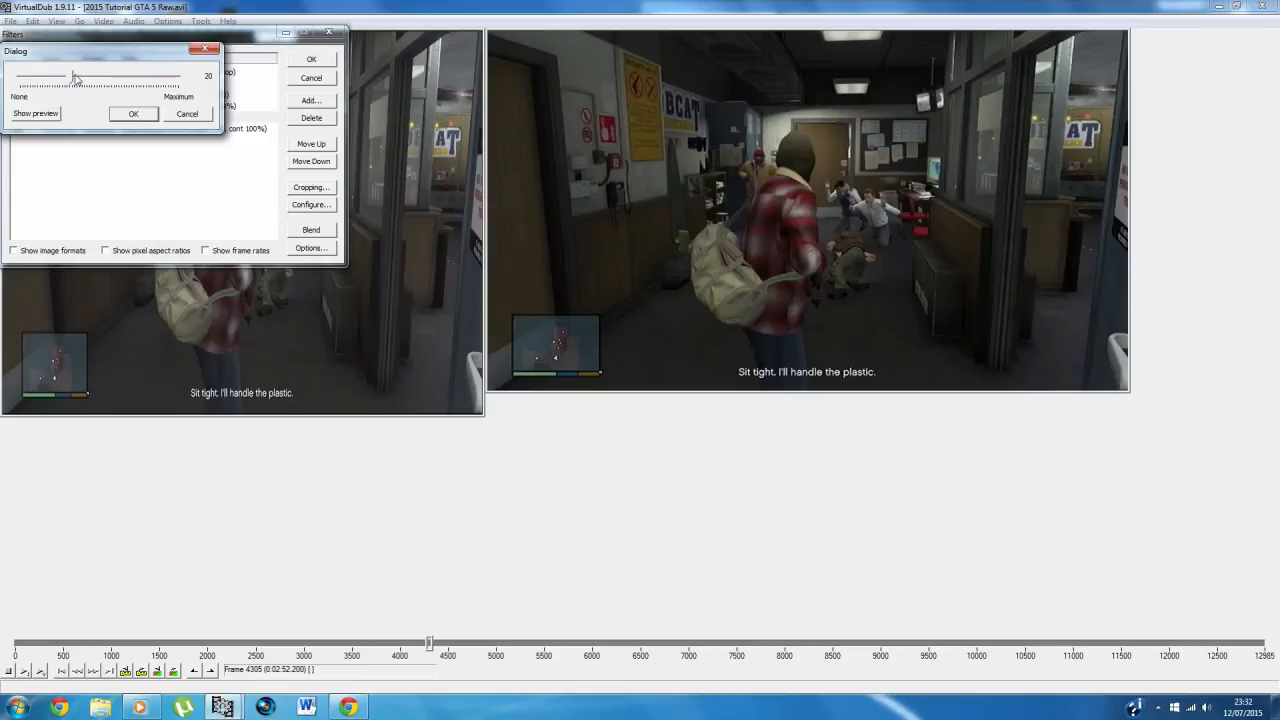
pyautogui.click(58, 113)
pyautogui.doubleClick(39, 114)
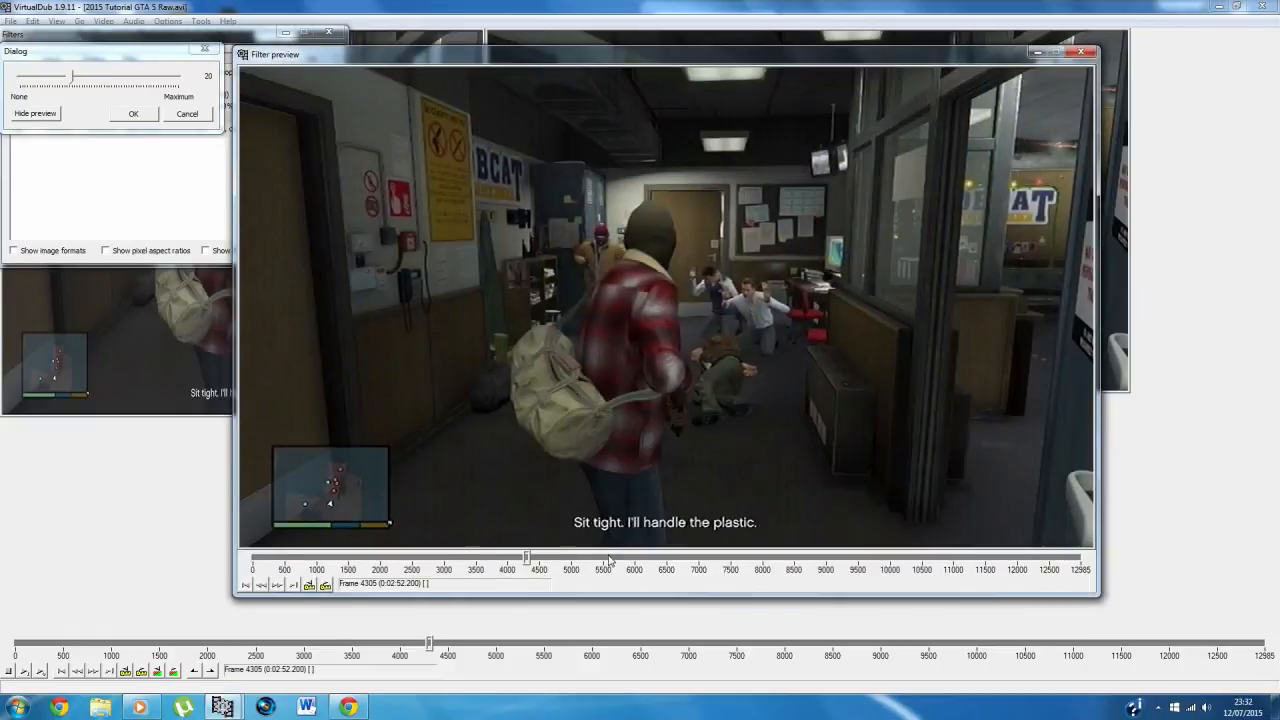
pyautogui.click(609, 560)
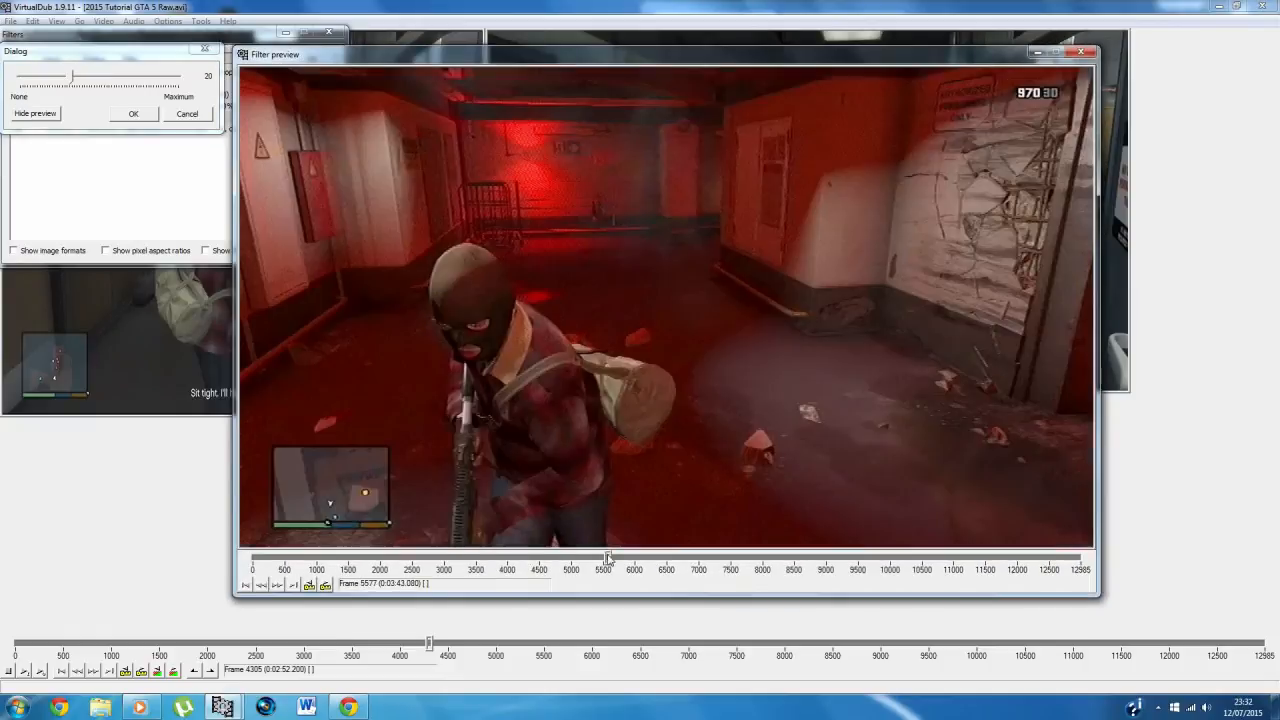
pyautogui.click(667, 560)
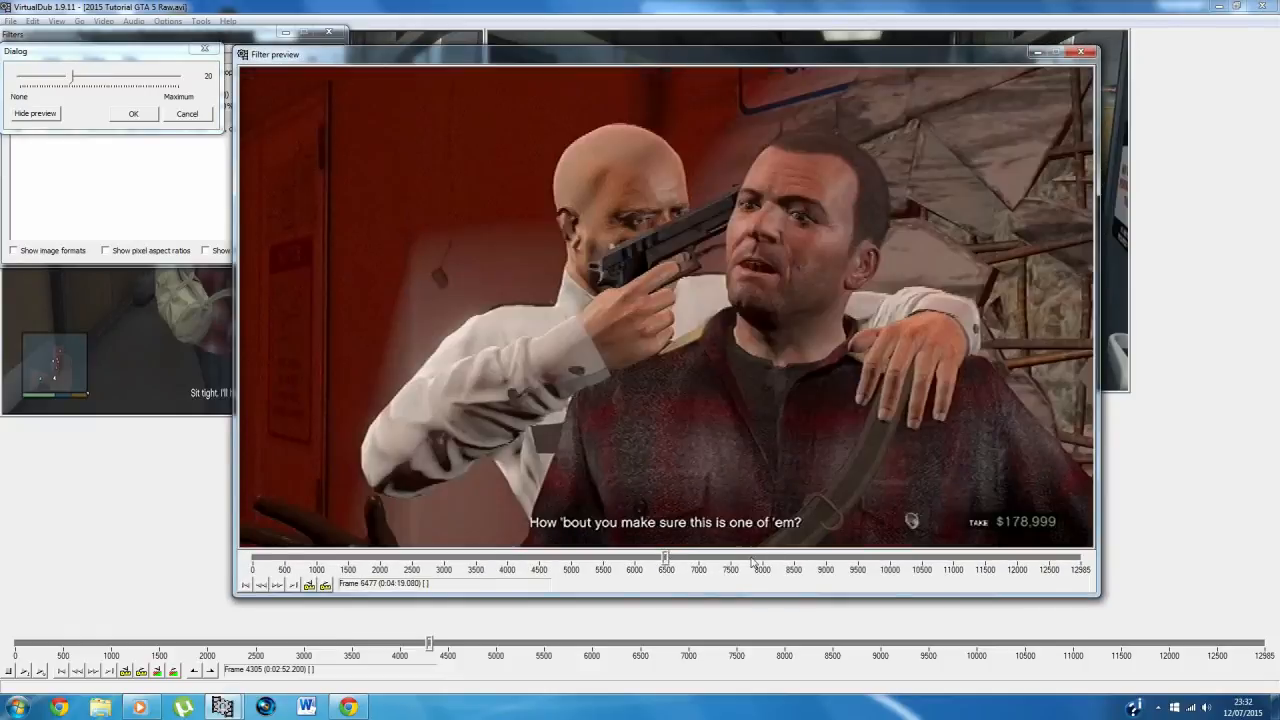
pyautogui.click(824, 560)
# Step: Try different sharpening strengths in the preview, down to 7, and cancel the filter's settings
pyautogui.moveTo(72, 78); pyautogui.dragTo(318, 94)
pyautogui.moveTo(195, 94); pyautogui.dragTo(38, 102)
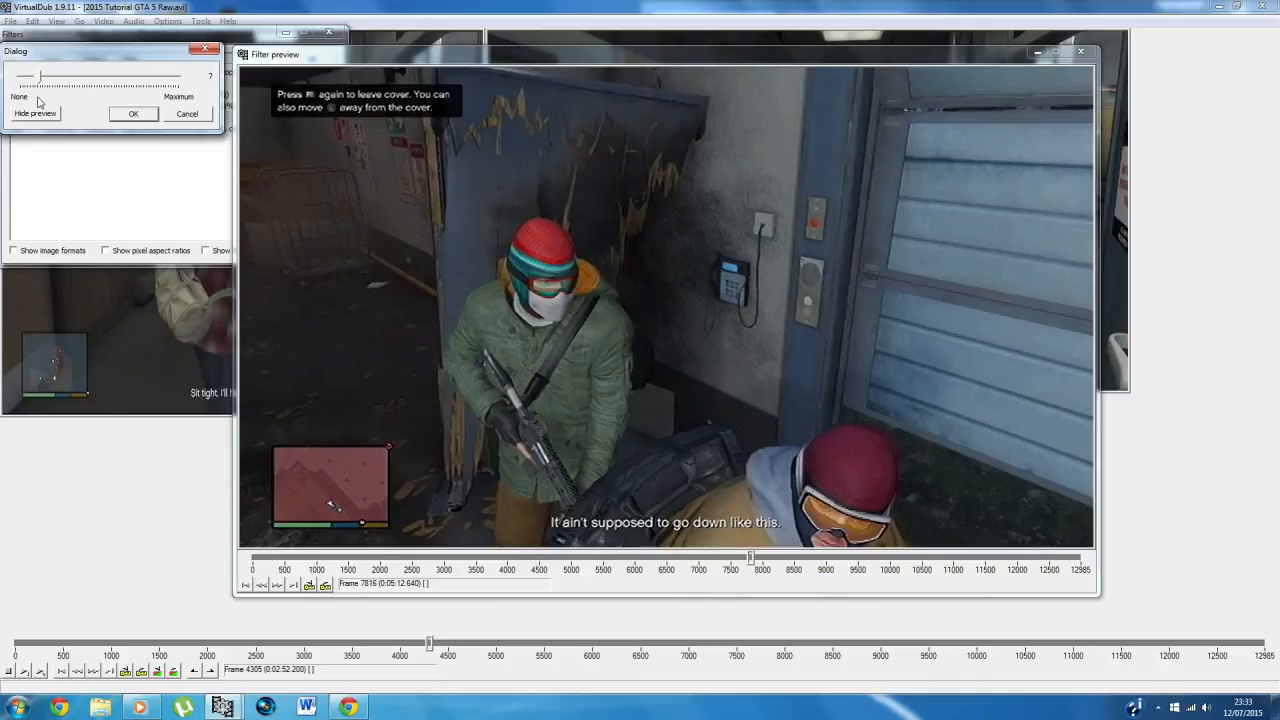
pyautogui.click(185, 116)
# Step: Try slightly lower brightness and higher contrast in the brightness/contrast filter's preview, then close the video filters
pyautogui.click(209, 130)
pyautogui.click(326, 208)
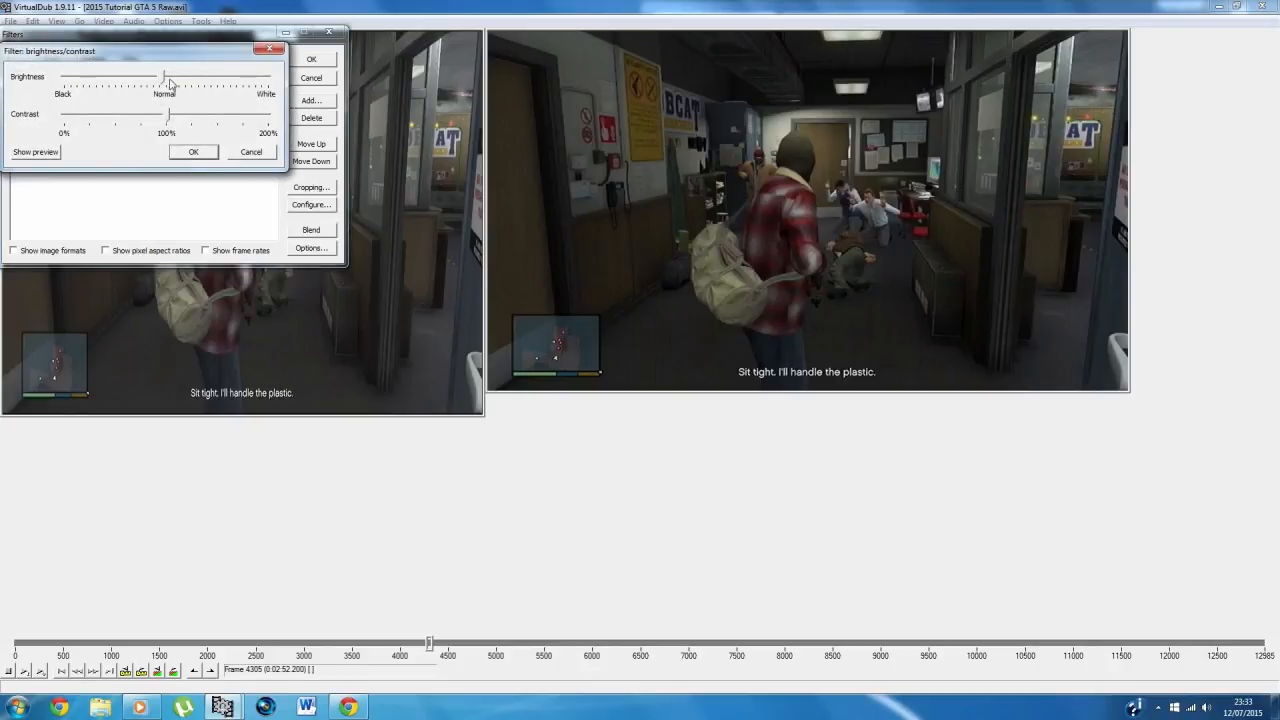
pyautogui.click(36, 152)
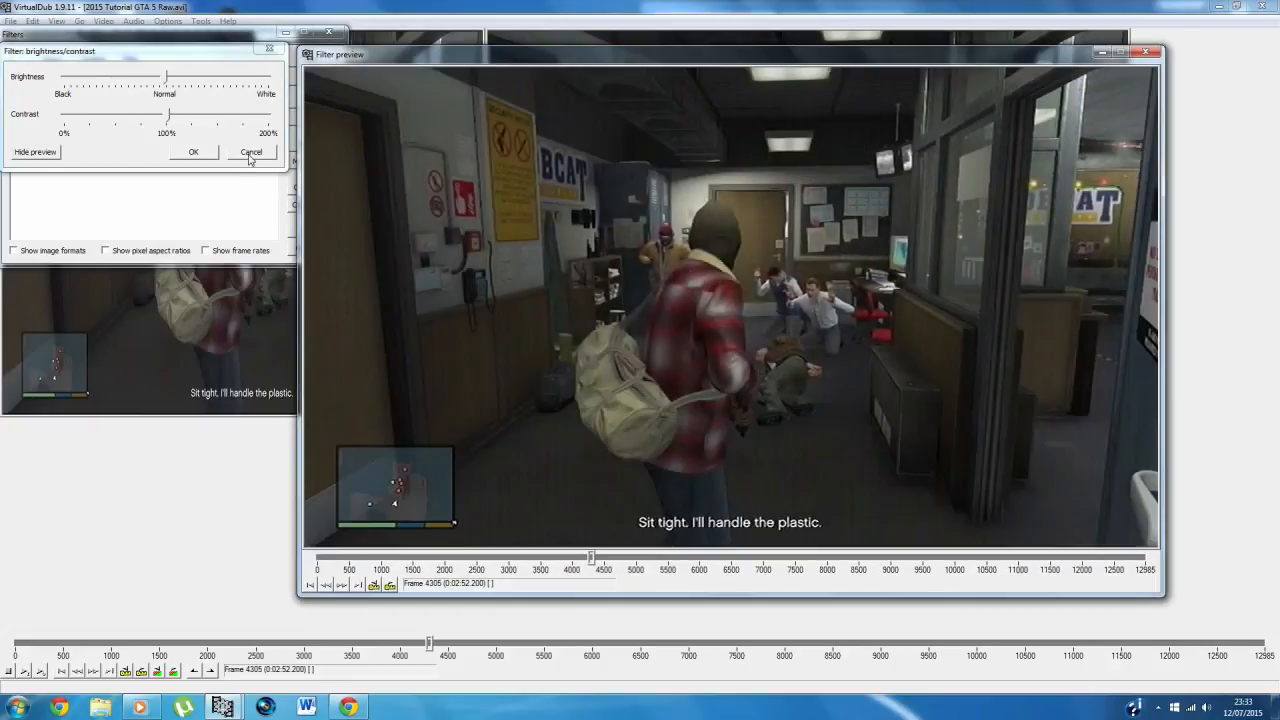
pyautogui.moveTo(168, 80); pyautogui.dragTo(189, 121)
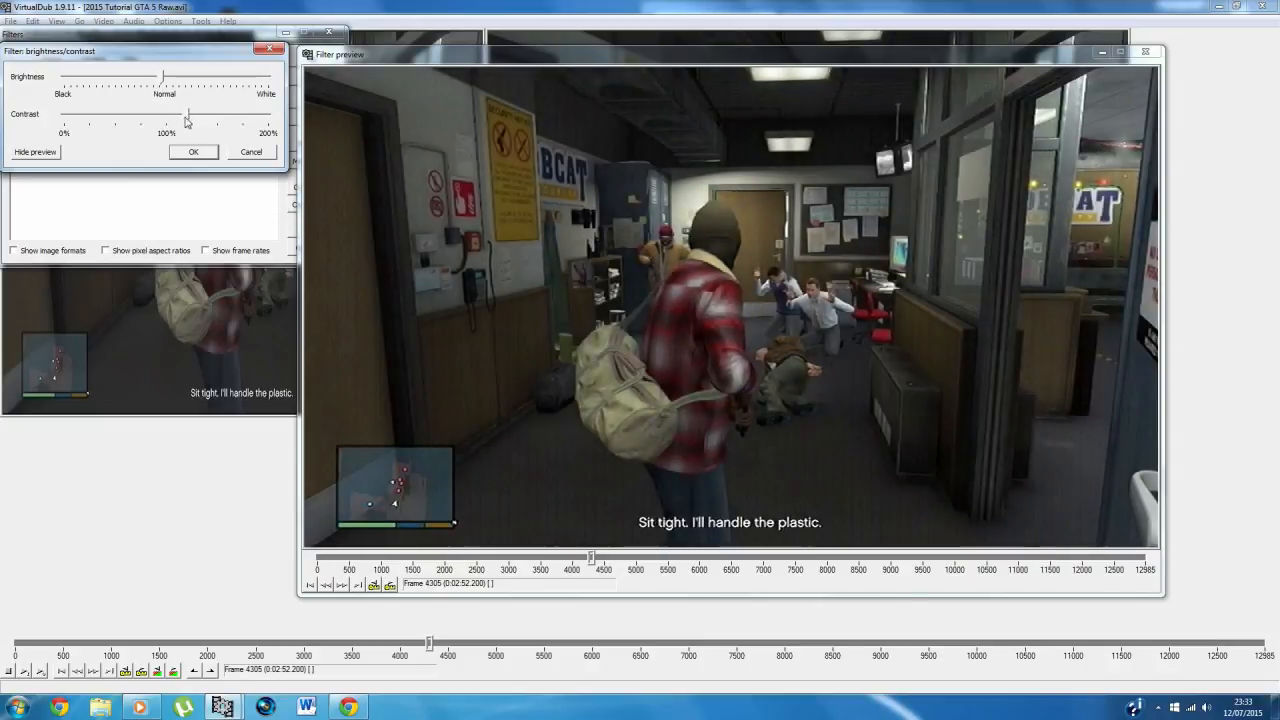
pyautogui.moveTo(163, 80); pyautogui.dragTo(160, 84)
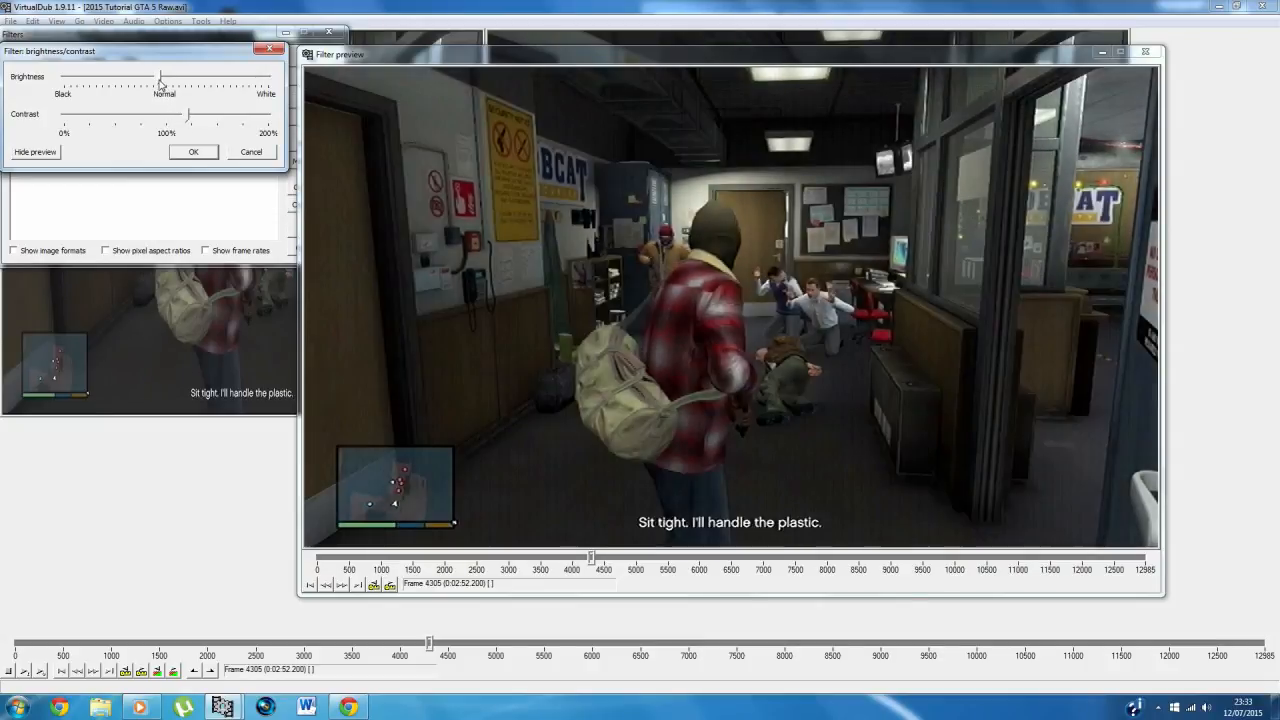
pyautogui.click(193, 151)
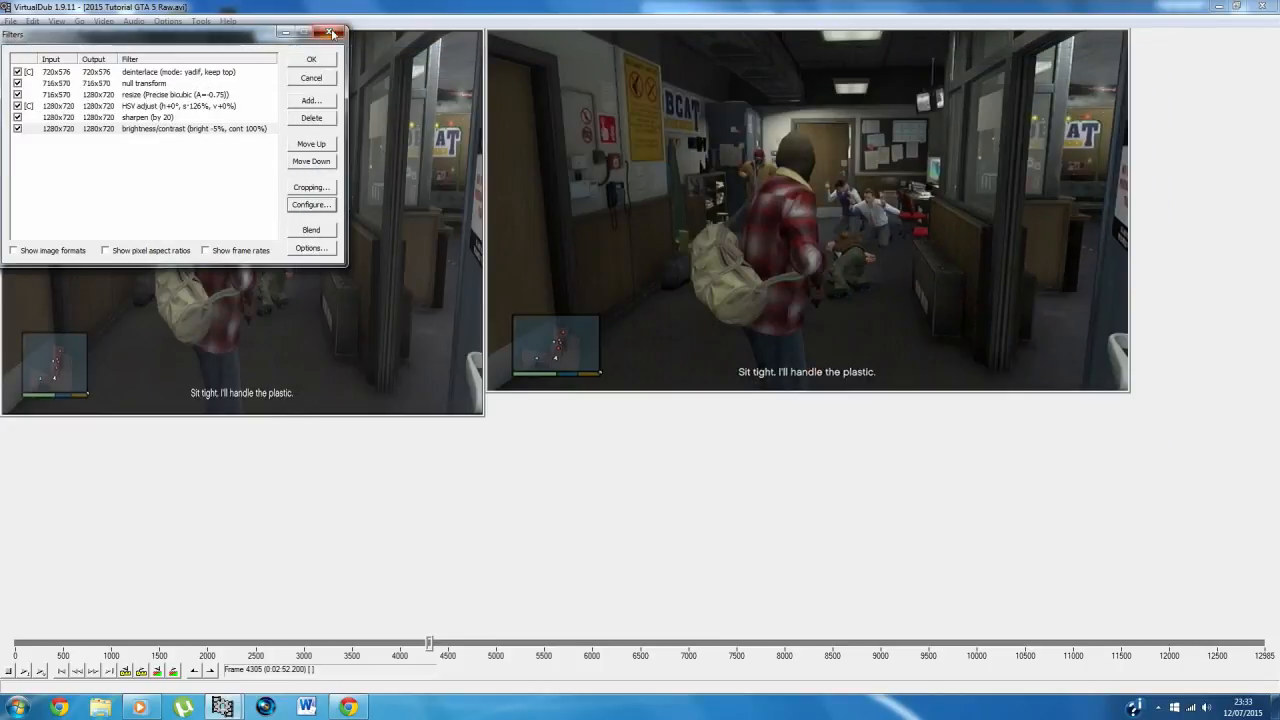
pyautogui.click(311, 59)
# Step: Review the DivX 6.9.2 codec's certification profile, encoding preset, rate control mode and bitrate, cancelling the compression settings
pyautogui.click(12, 22)
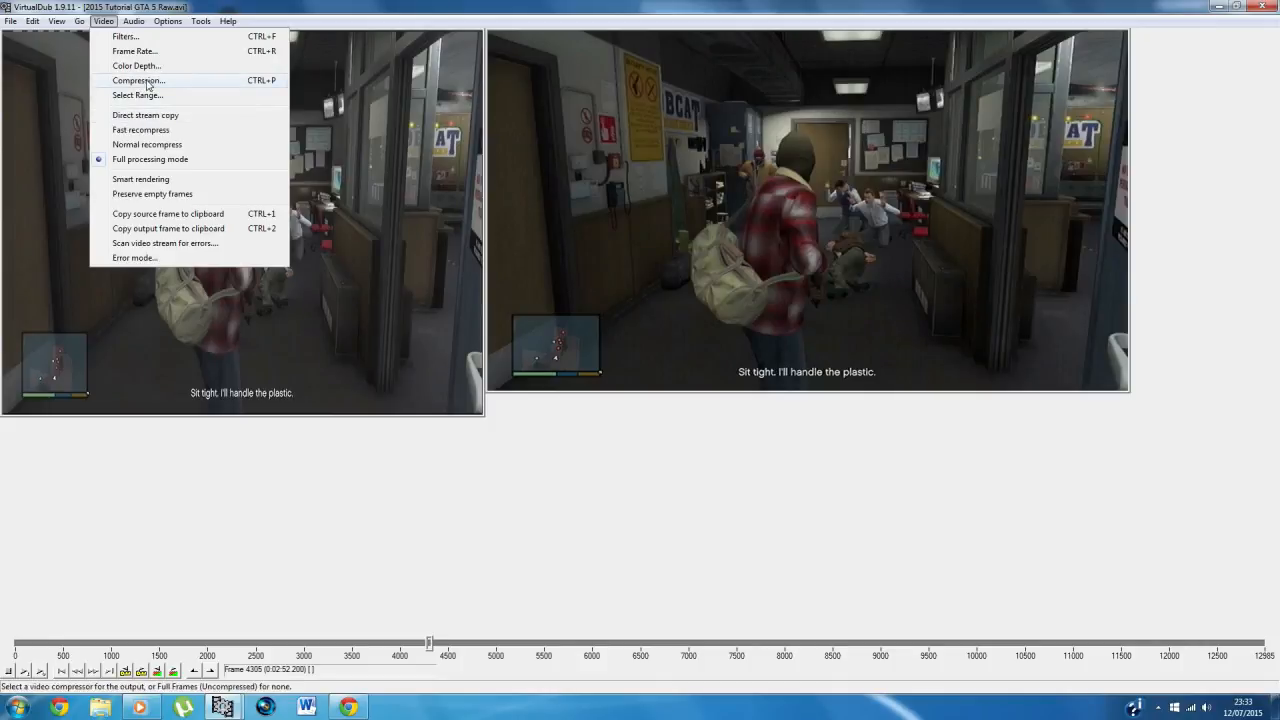
pyautogui.click(138, 80)
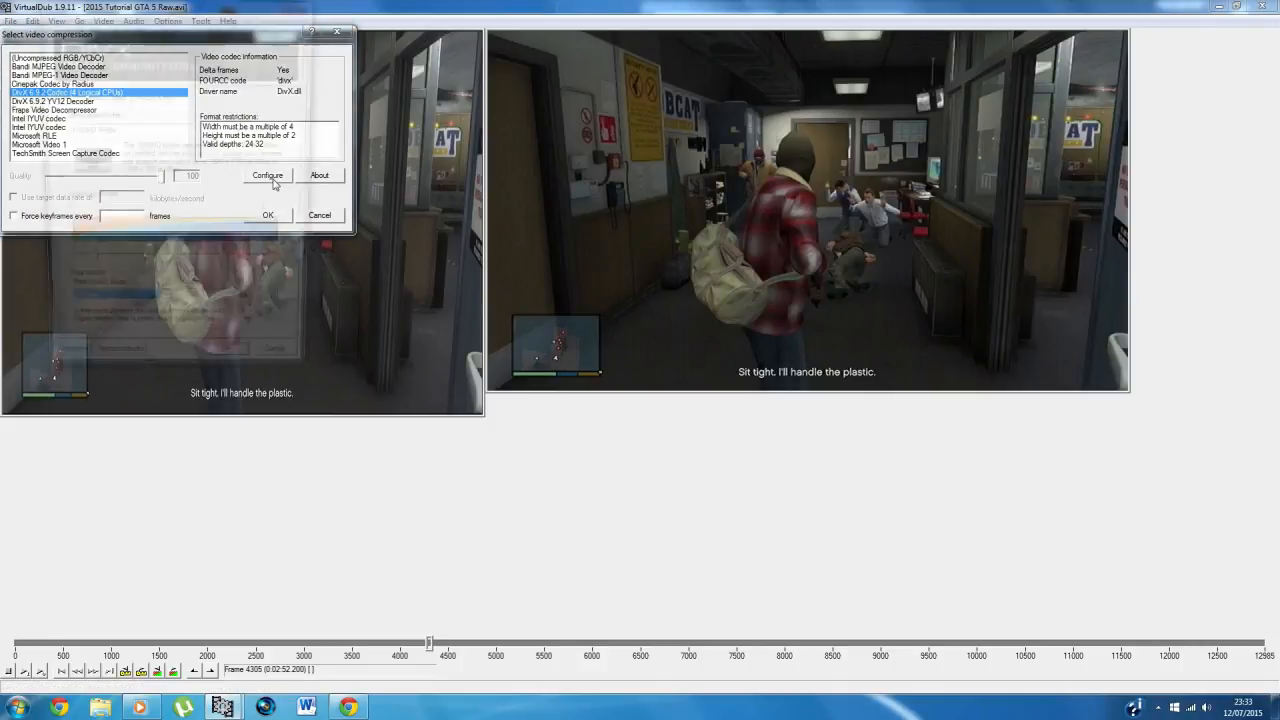
pyautogui.doubleClick(196, 311)
pyautogui.click(202, 311)
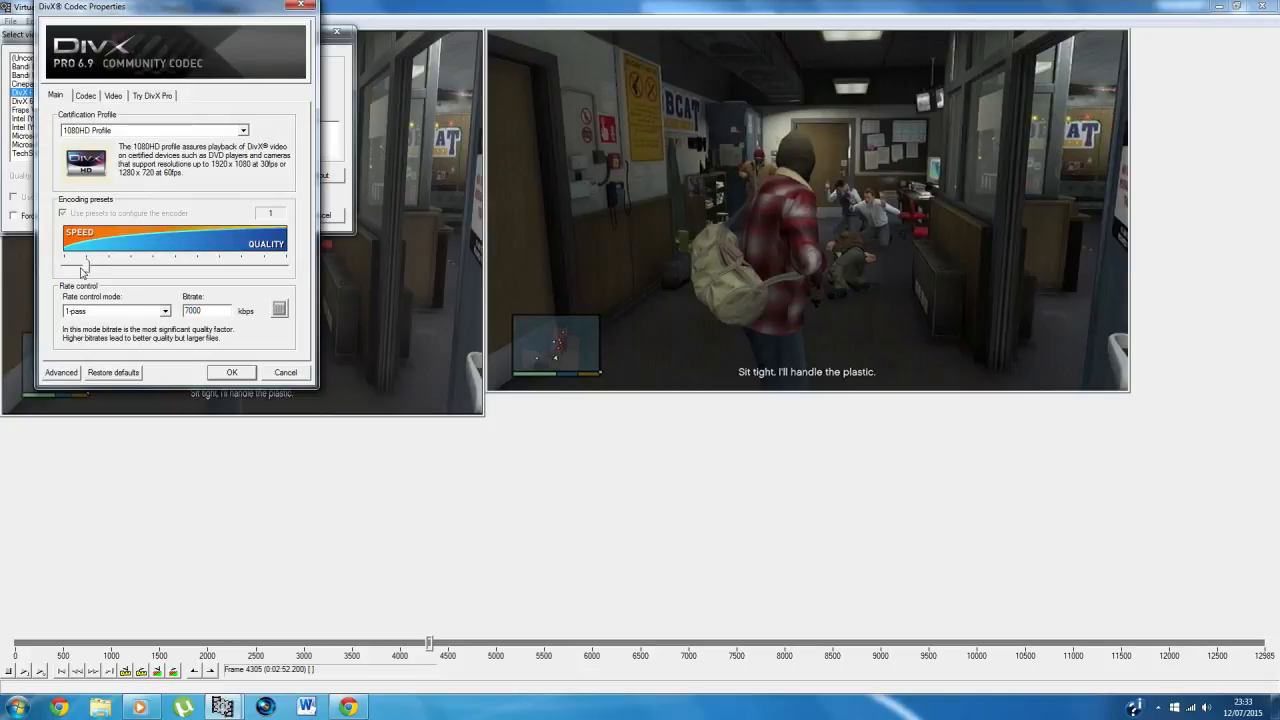
pyautogui.click(286, 374)
pyautogui.click(336, 31)
# Step: View the file name, folder and type options for saving the filtered footage as AVI, closing them without saving
pyautogui.click(10, 21)
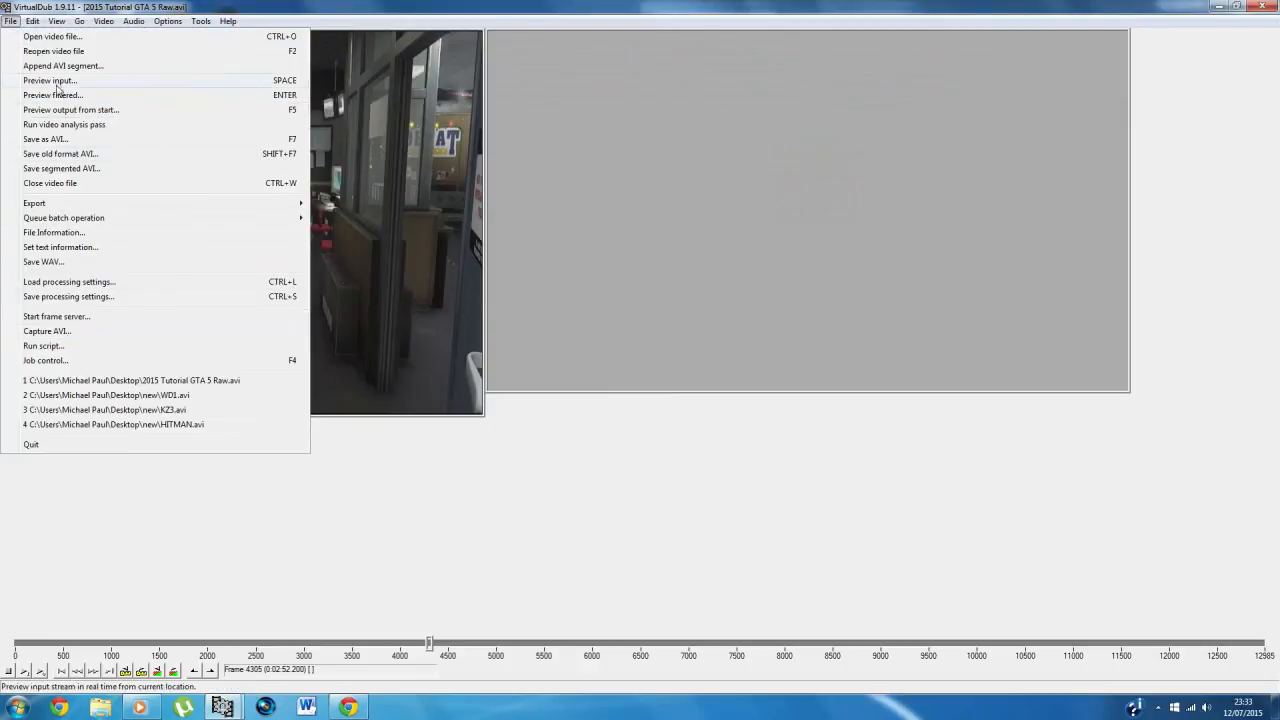
pyautogui.click(60, 140)
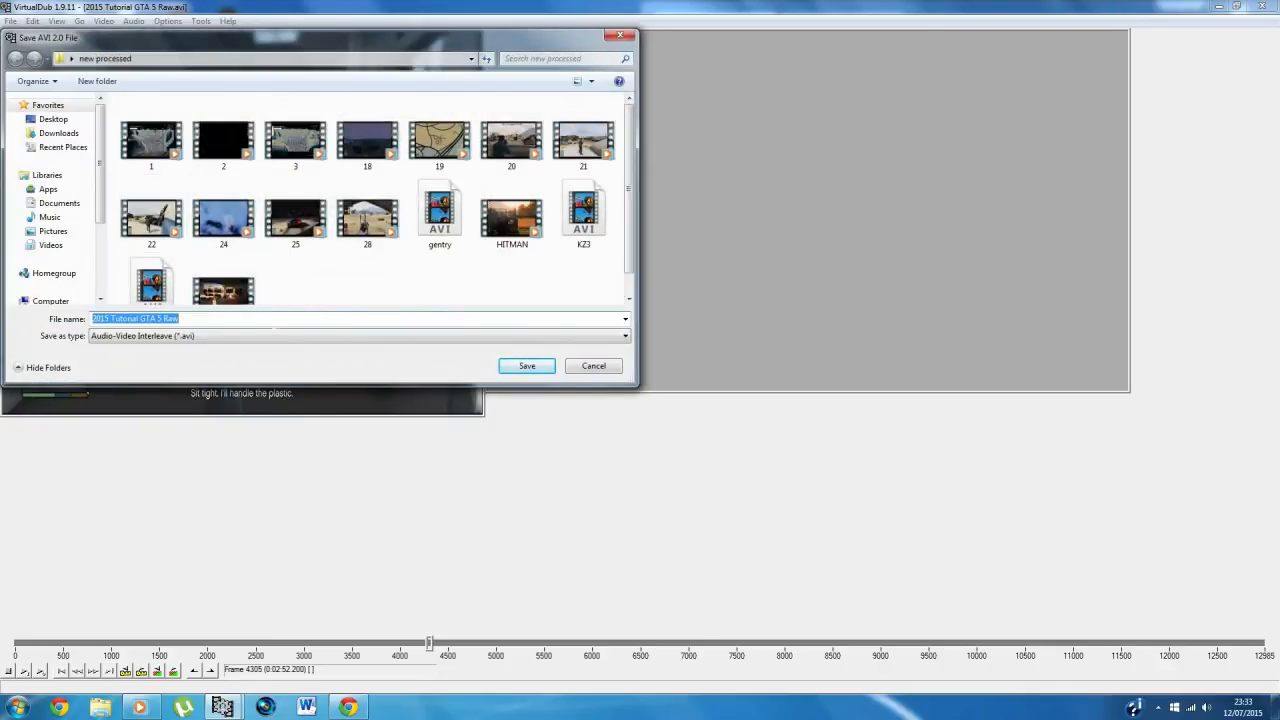
pyautogui.click(620, 36)
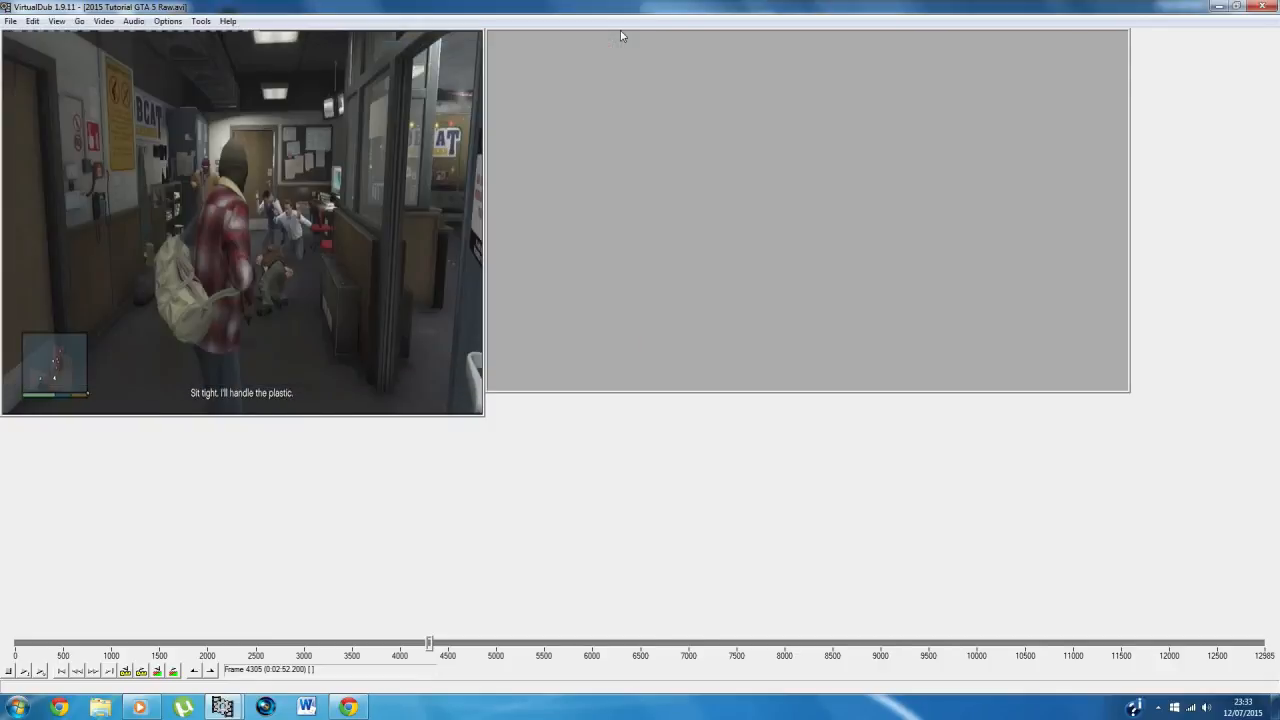
pyautogui.click(1158, 707)
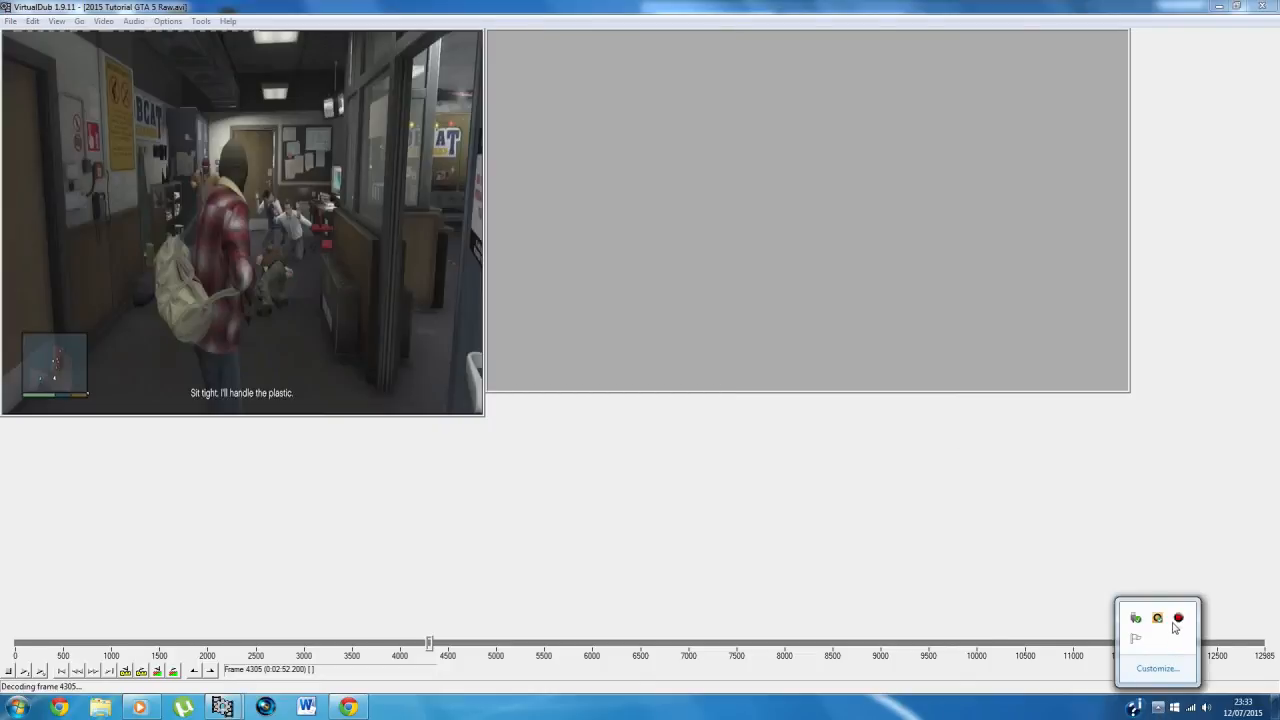
pyautogui.rightClick(1177, 622)
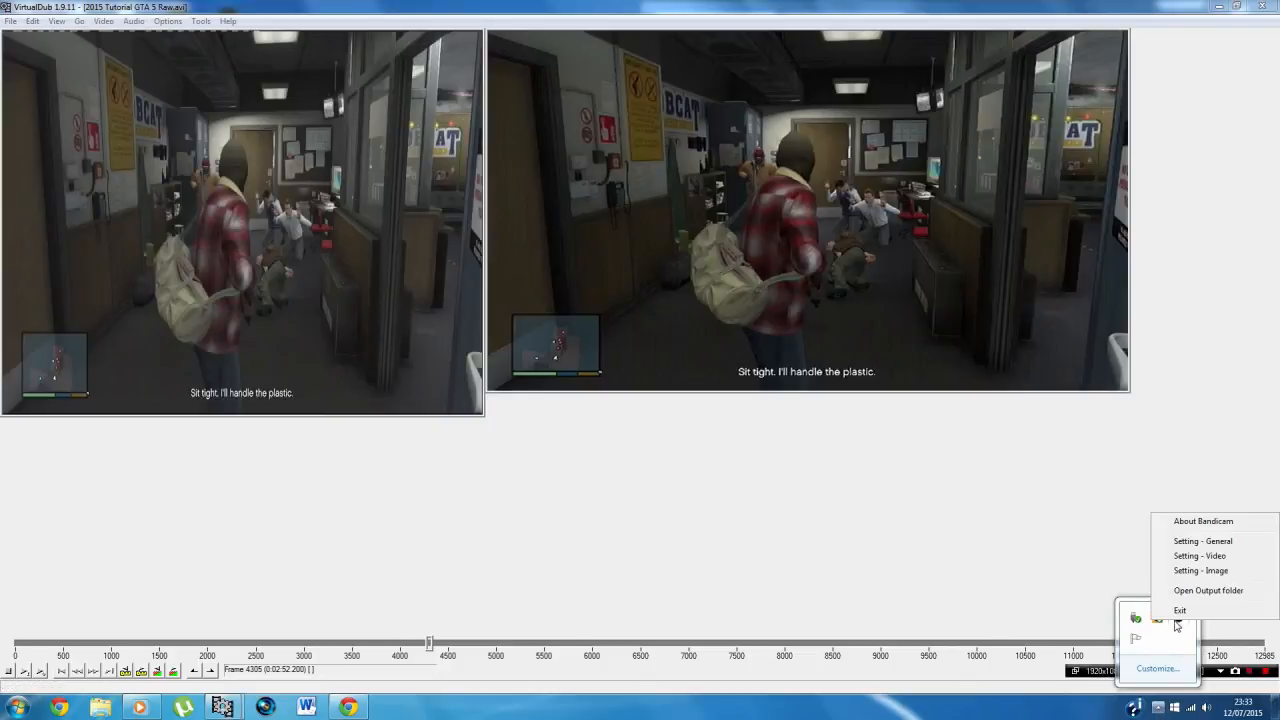
pyautogui.click(1262, 690)
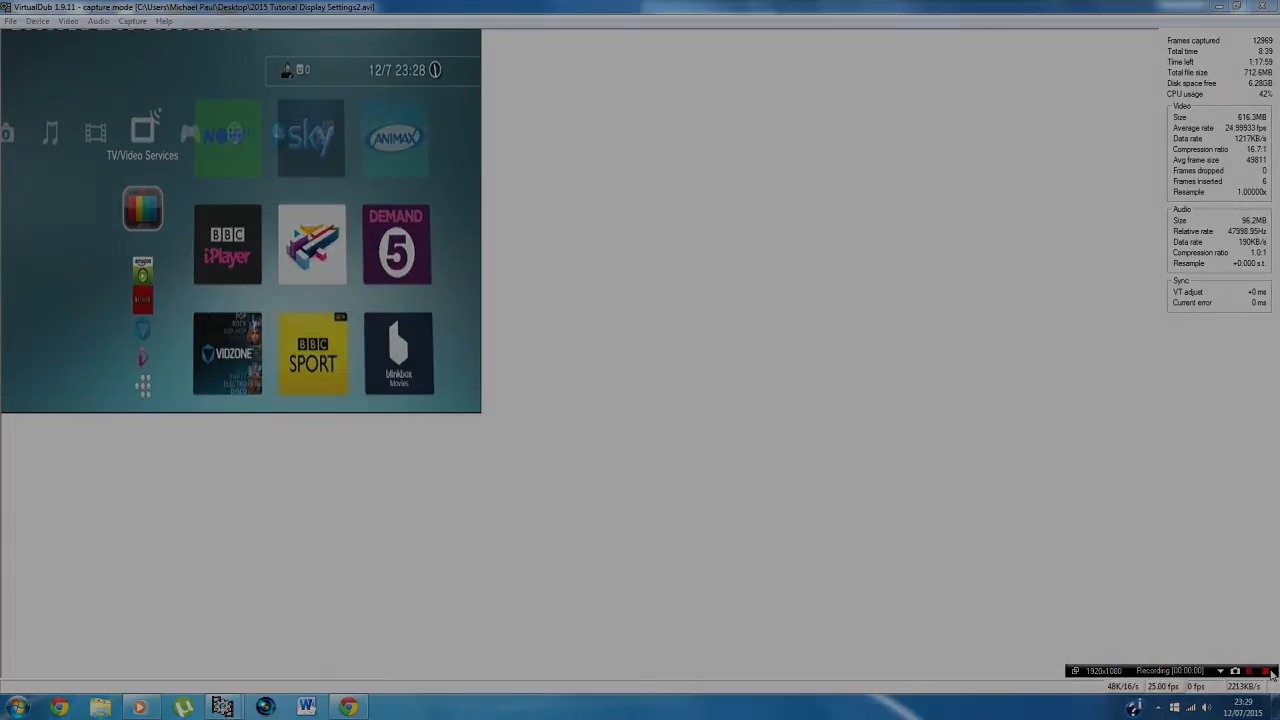